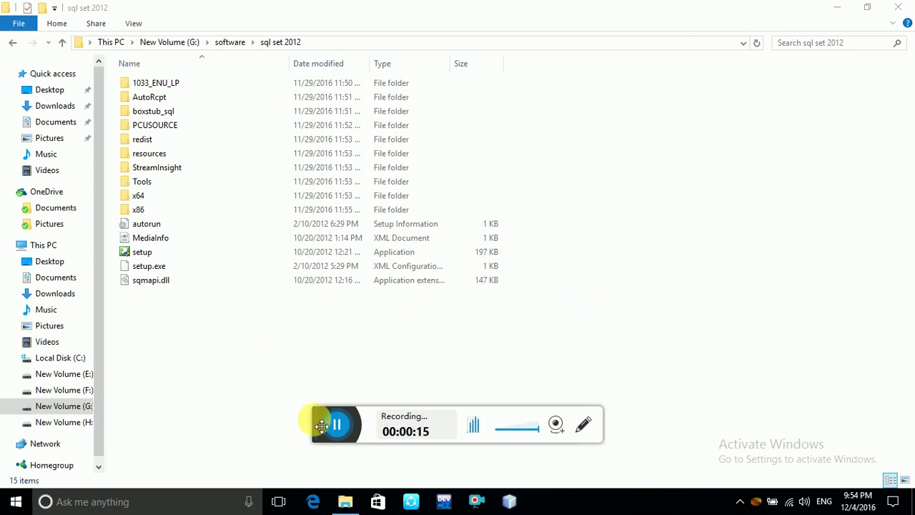
Go back to the software folder and open the 'sql set 2012' folder.
{"action": "left_click_drag", "start_coordinate": [321, 425], "coordinate": [558, 511]}
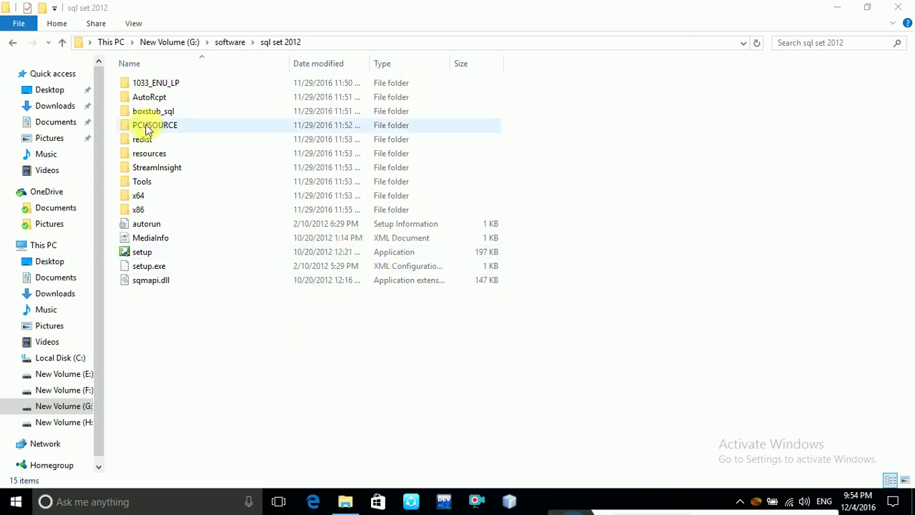
{"action": "left_click", "coordinate": [11, 43]}
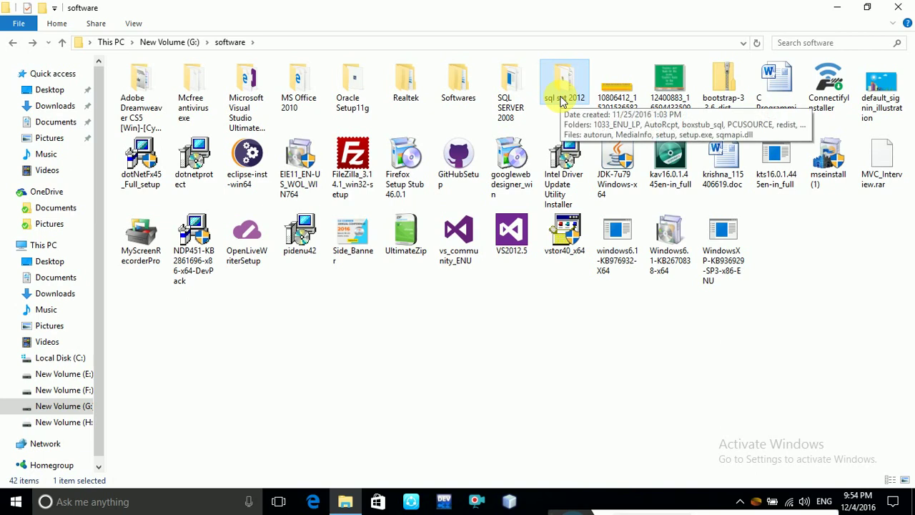
{"action": "double_click", "coordinate": [562, 102]}
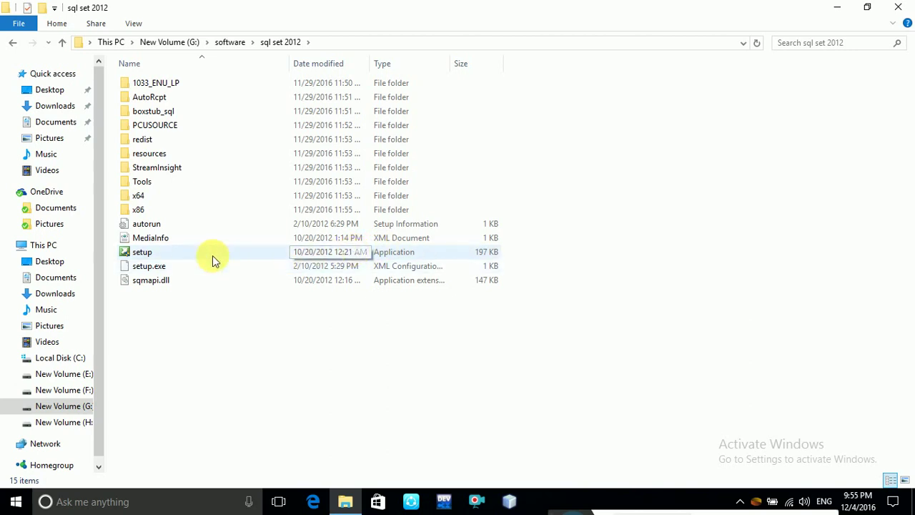
Run the SQL Server setup program as administrator, then bring up Windows search.
{"action": "mouse_move", "coordinate": [301, 258]}
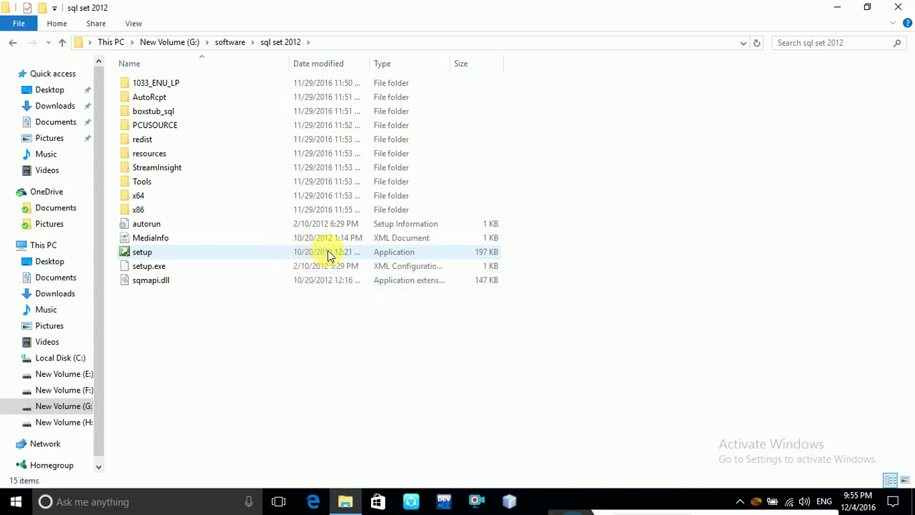
{"action": "left_click", "coordinate": [330, 256]}
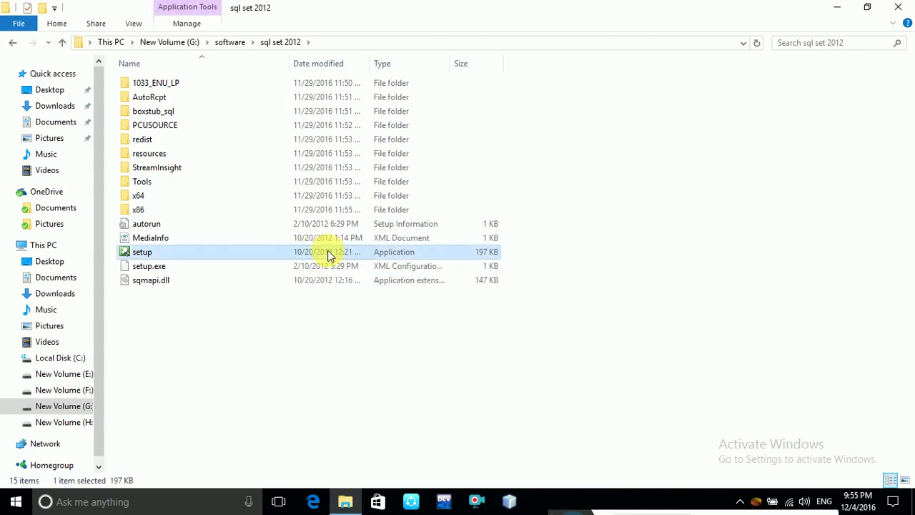
{"action": "right_click", "coordinate": [331, 256]}
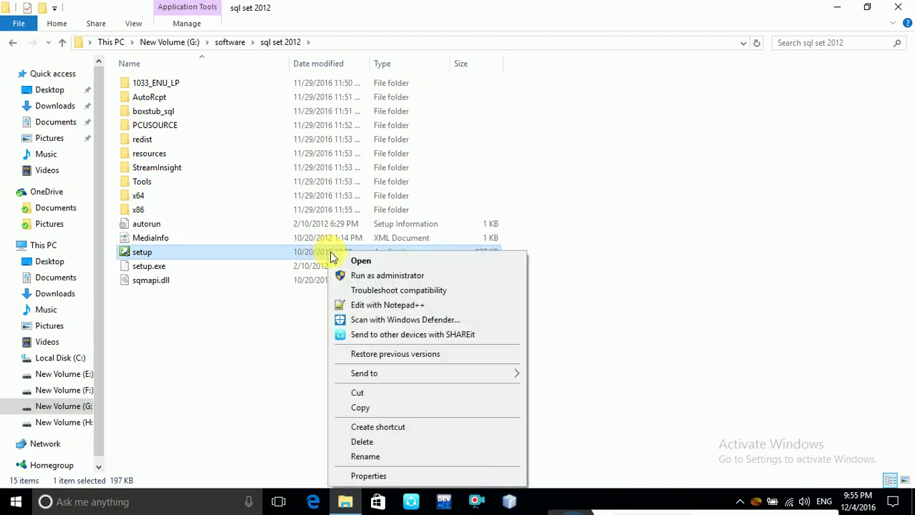
{"action": "left_click", "coordinate": [387, 275]}
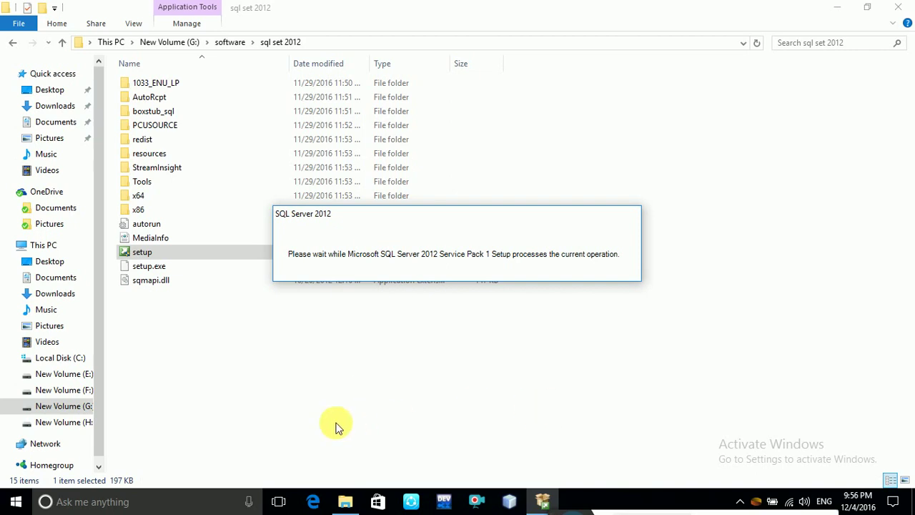
{"action": "left_click", "coordinate": [105, 502]}
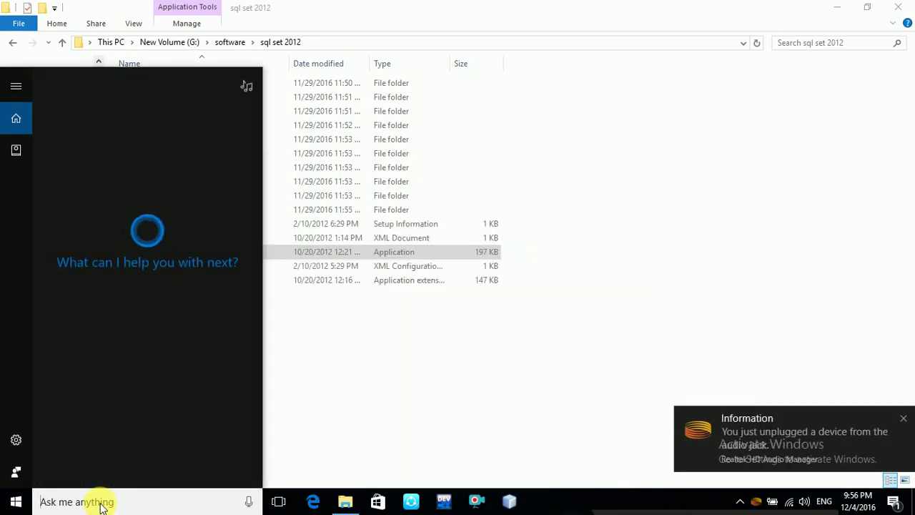
Search 'con' to reach Control Panel, view it as Small icons, and open Windows Firewall.
{"action": "type", "text": "con"}
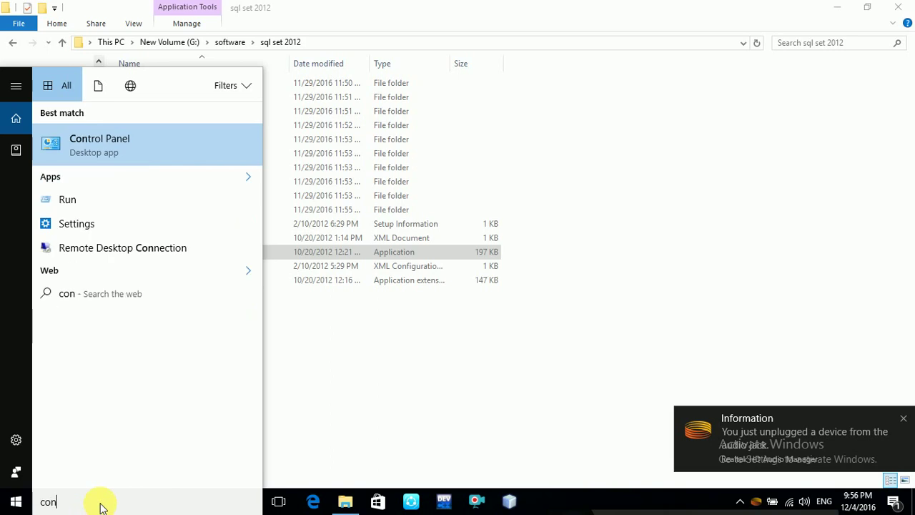
{"action": "key", "text": "Return"}
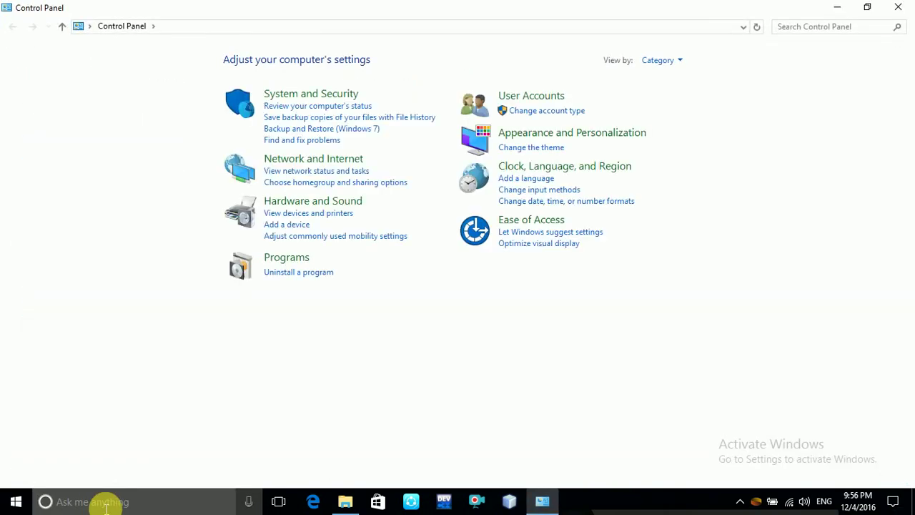
{"action": "left_click", "coordinate": [664, 63]}
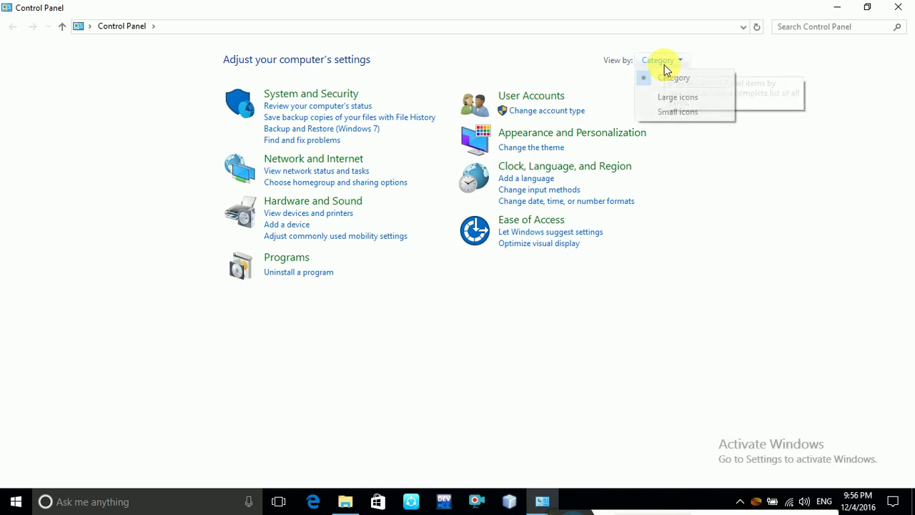
{"action": "left_click", "coordinate": [672, 112]}
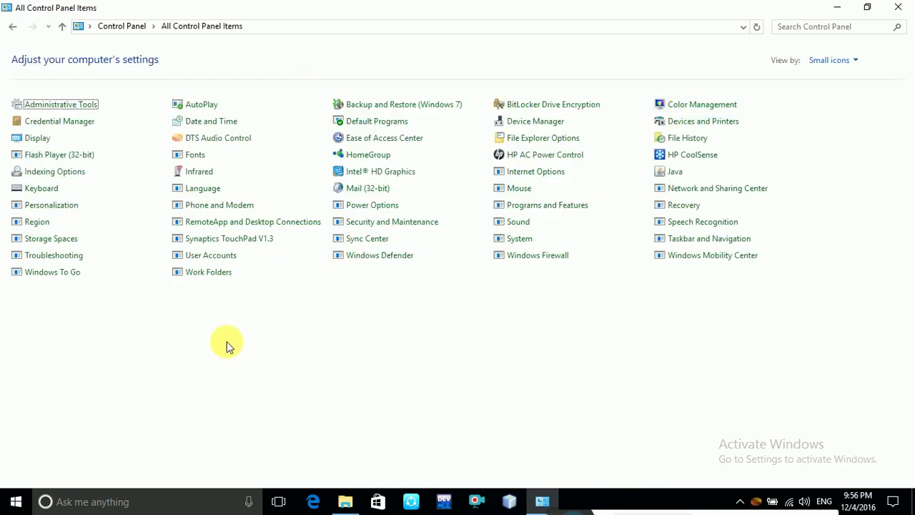
{"action": "left_click", "coordinate": [548, 262]}
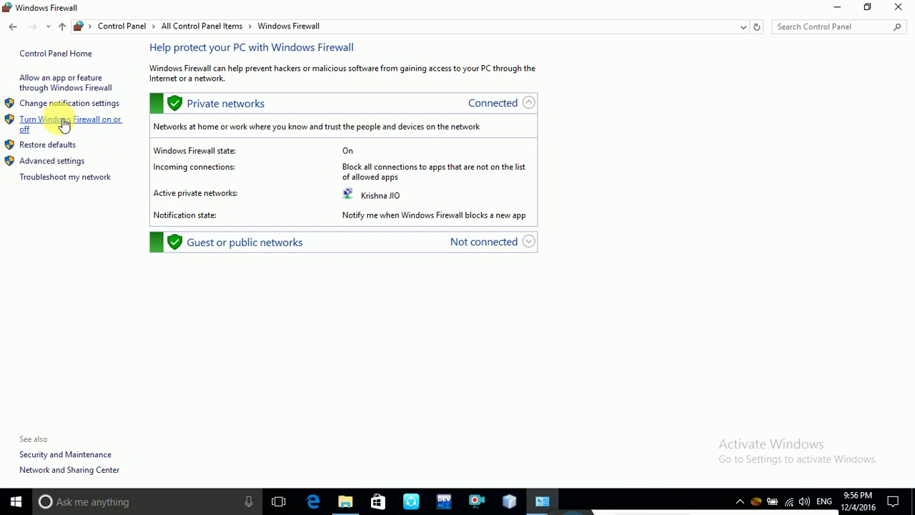
Turn off Windows Firewall for public and private networks, then return to the Installation Center.
{"action": "left_click", "coordinate": [82, 129]}
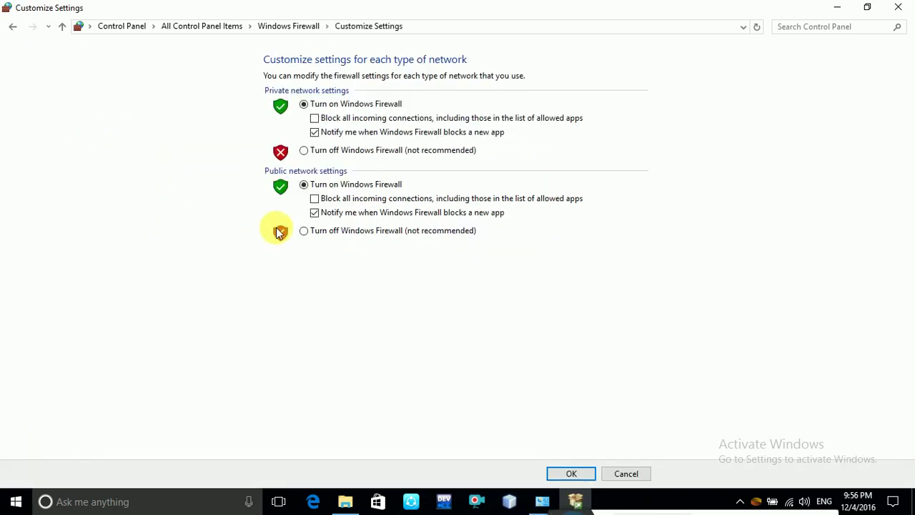
{"action": "left_click", "coordinate": [306, 232]}
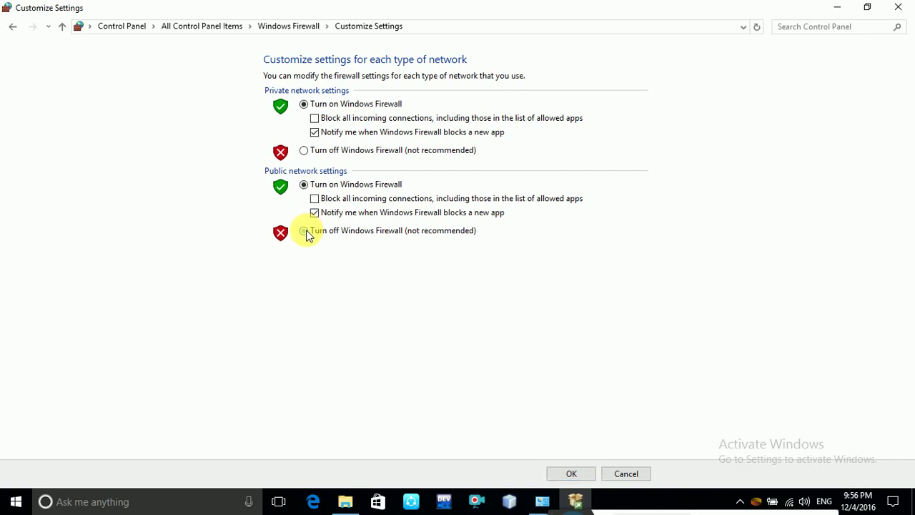
{"action": "left_click", "coordinate": [306, 155]}
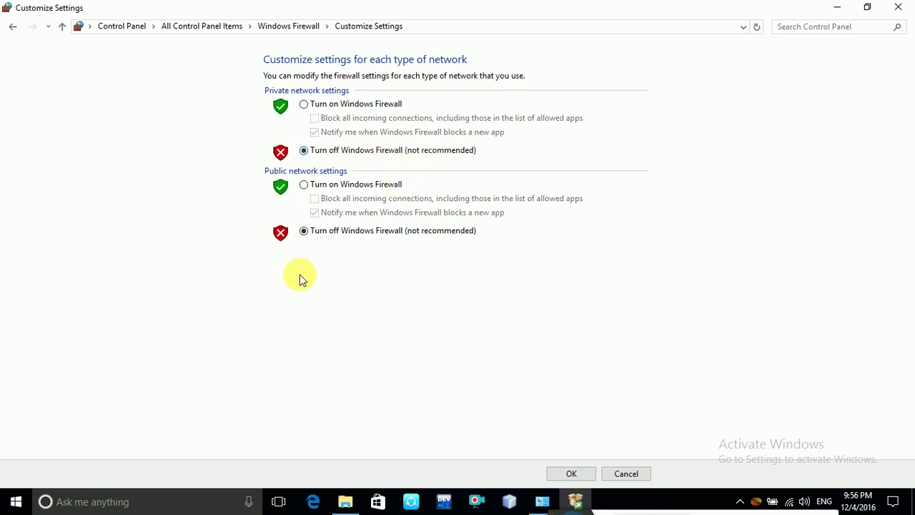
{"action": "left_click", "coordinate": [571, 473]}
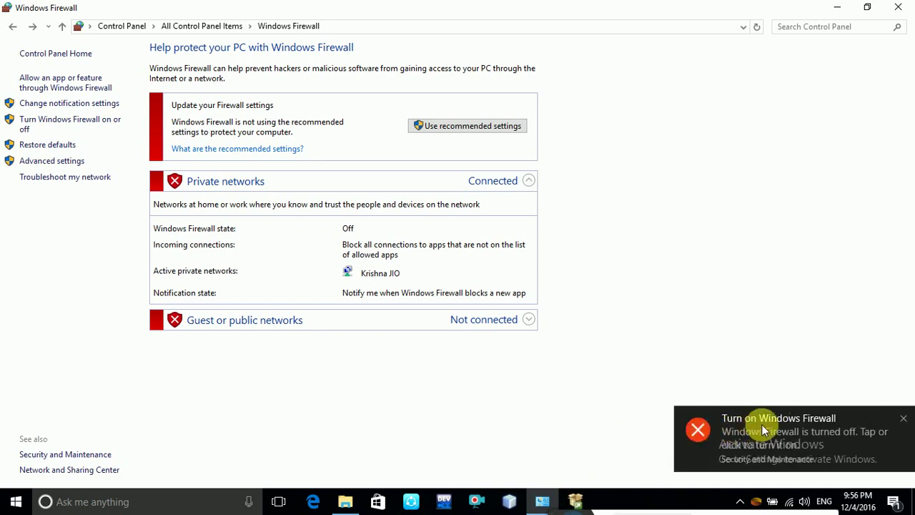
{"action": "left_click", "coordinate": [580, 499]}
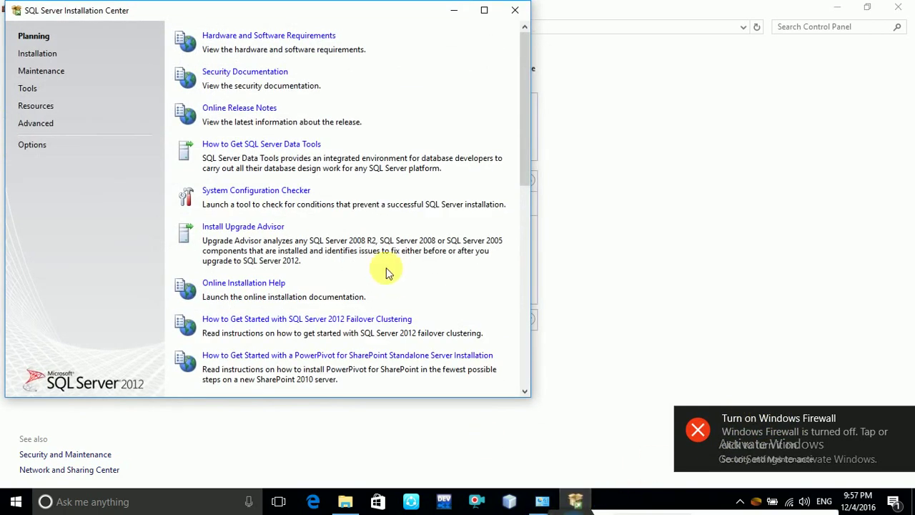
Maximize the Installation Center and show its Installation page.
{"action": "left_click", "coordinate": [484, 11]}
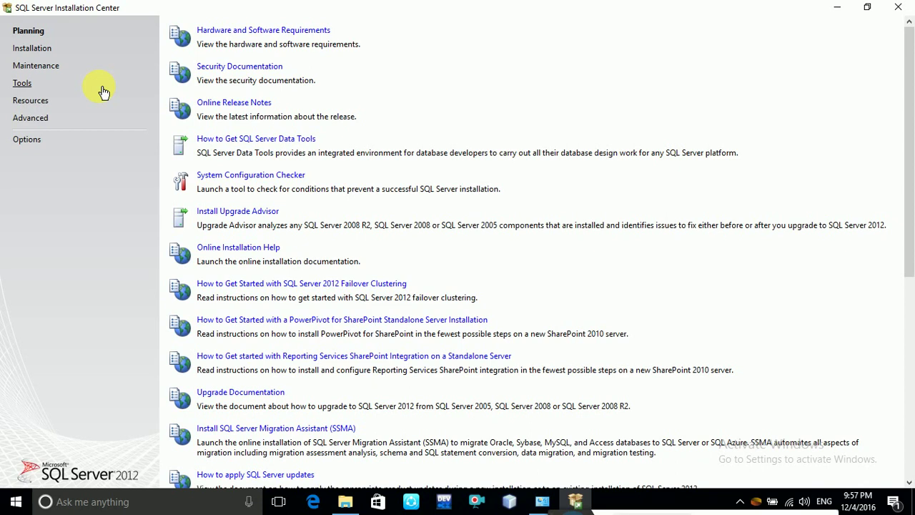
{"action": "left_click", "coordinate": [33, 50]}
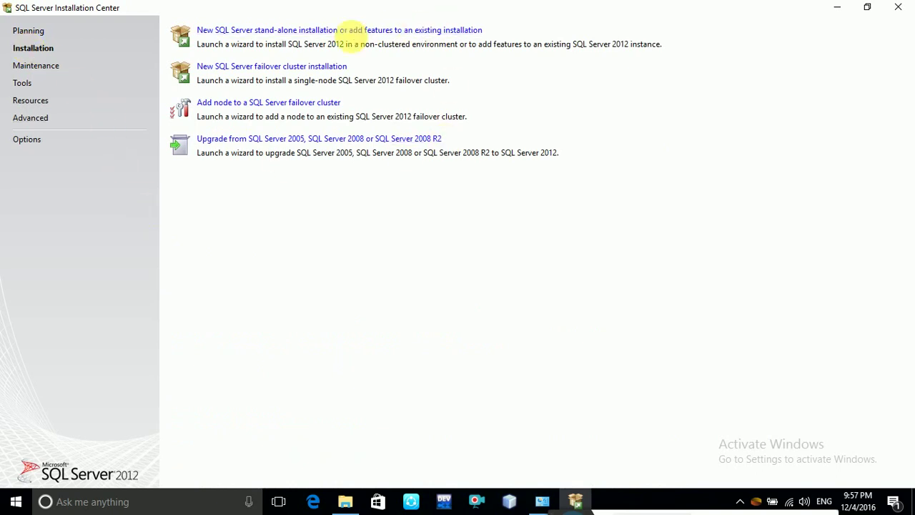
Begin a new stand-alone installation, show the rule details, and re-run the check to 8 passed.
{"action": "left_click", "coordinate": [298, 34]}
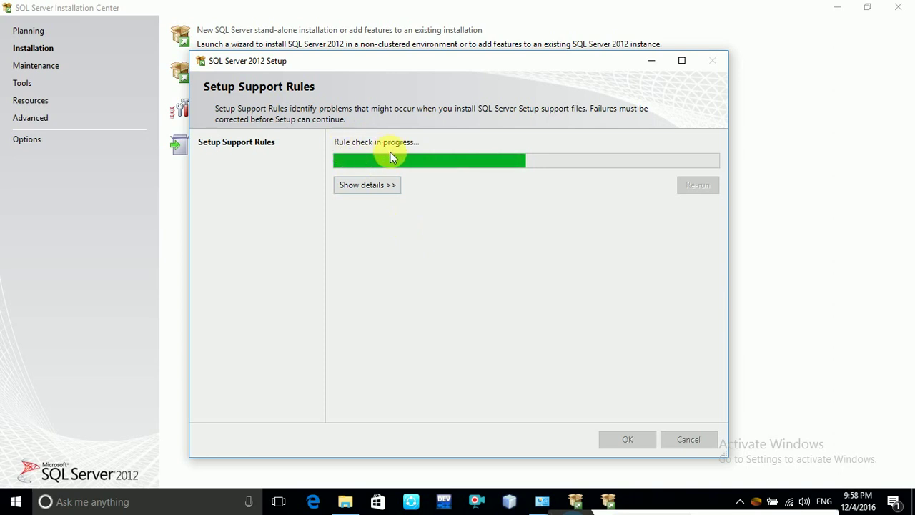
{"action": "left_click", "coordinate": [371, 190]}
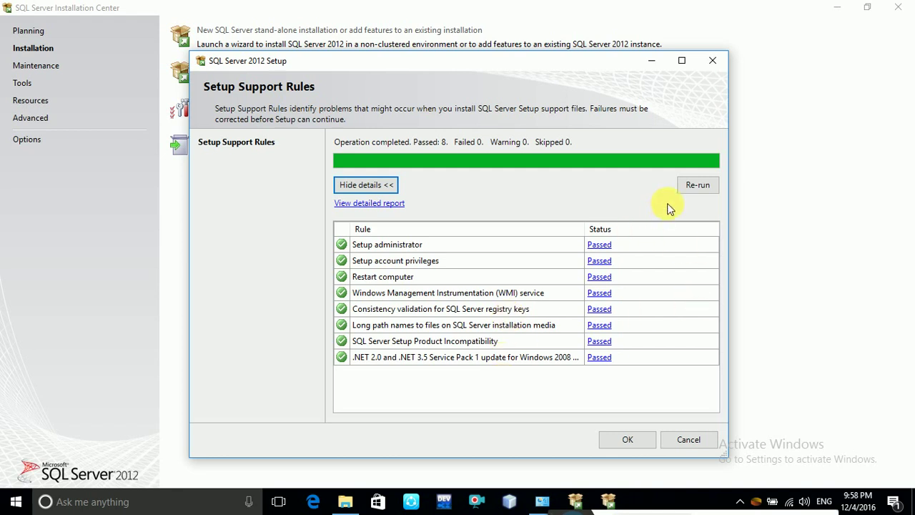
{"action": "left_click", "coordinate": [698, 186]}
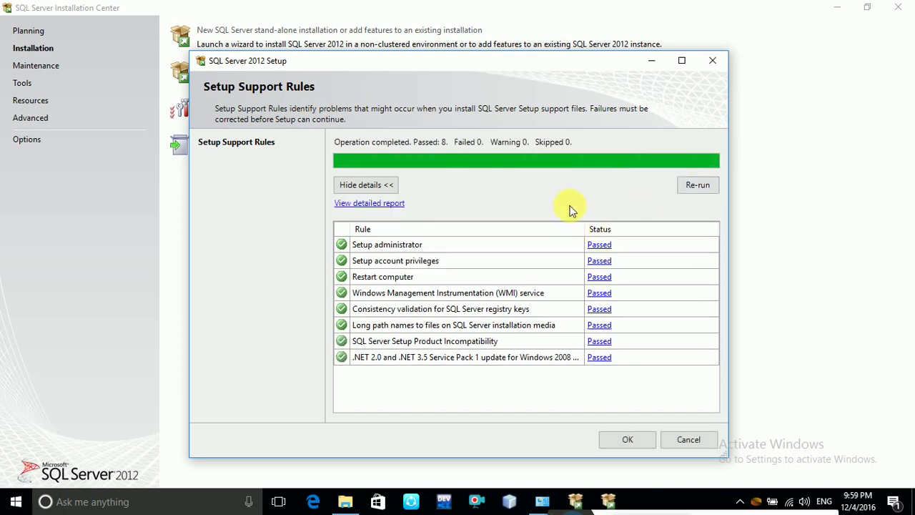
Continue past the rules and product key, accept the license terms, and opt in to usage data.
{"action": "left_click", "coordinate": [625, 441]}
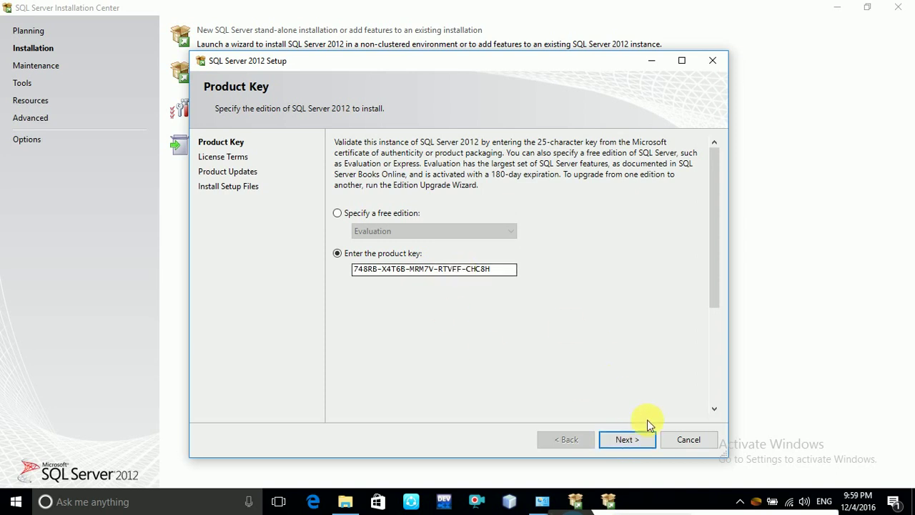
{"action": "left_click", "coordinate": [633, 444]}
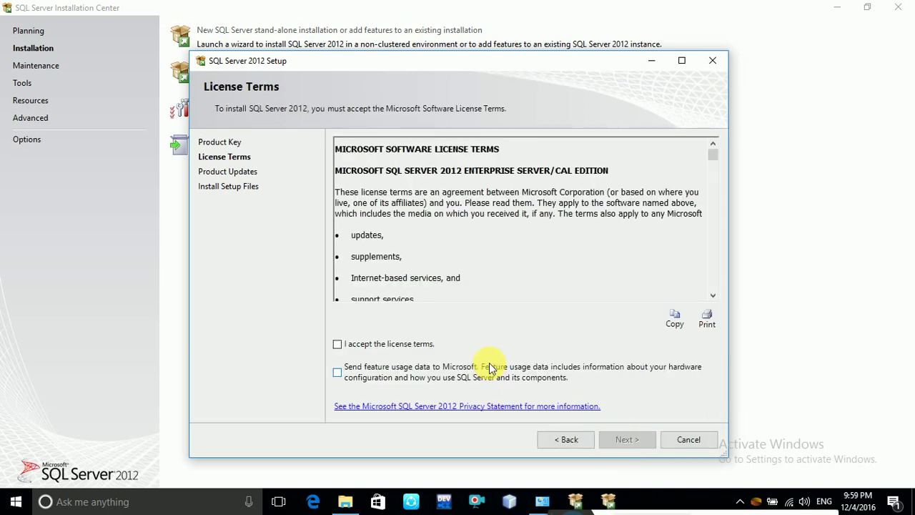
{"action": "left_click", "coordinate": [339, 346]}
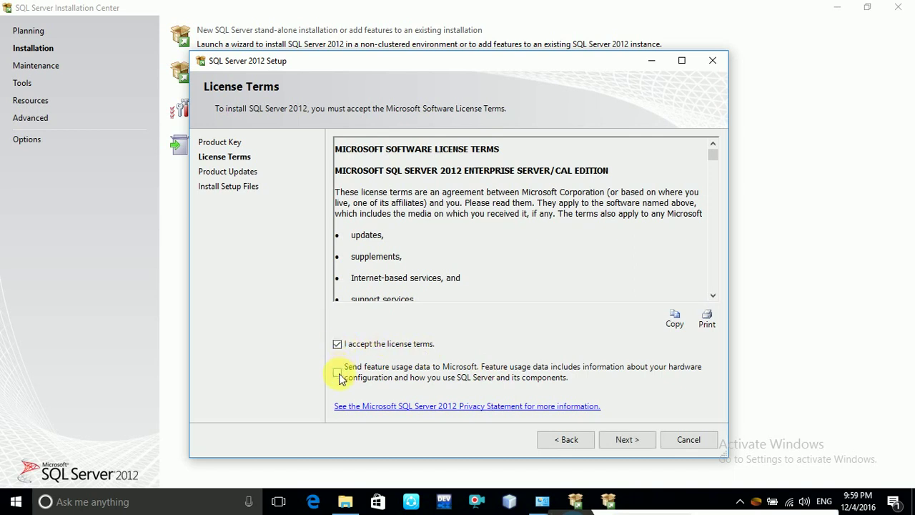
{"action": "left_click", "coordinate": [338, 371]}
{"action": "left_click", "coordinate": [629, 443]}
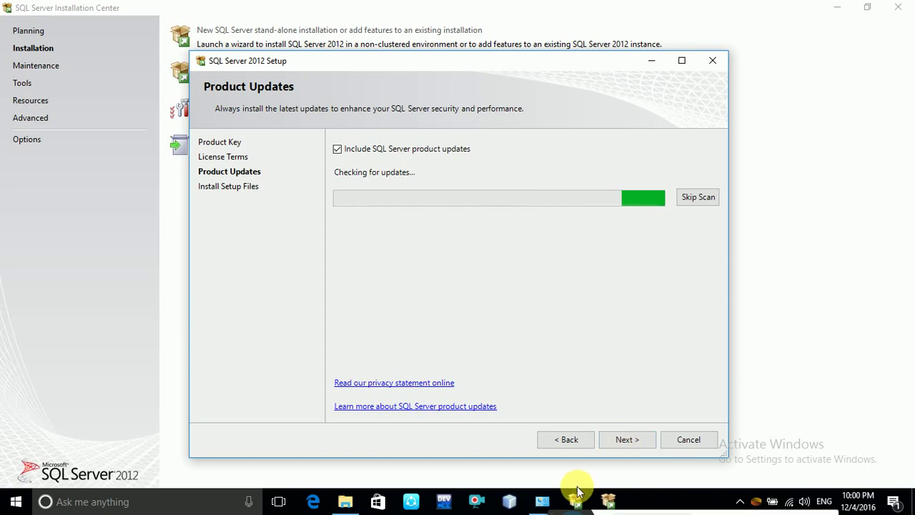
Include the 26 MB SP1 GDR setup update found online and continue.
{"action": "left_click_drag", "start_coordinate": [561, 514], "coordinate": [636, 461]}
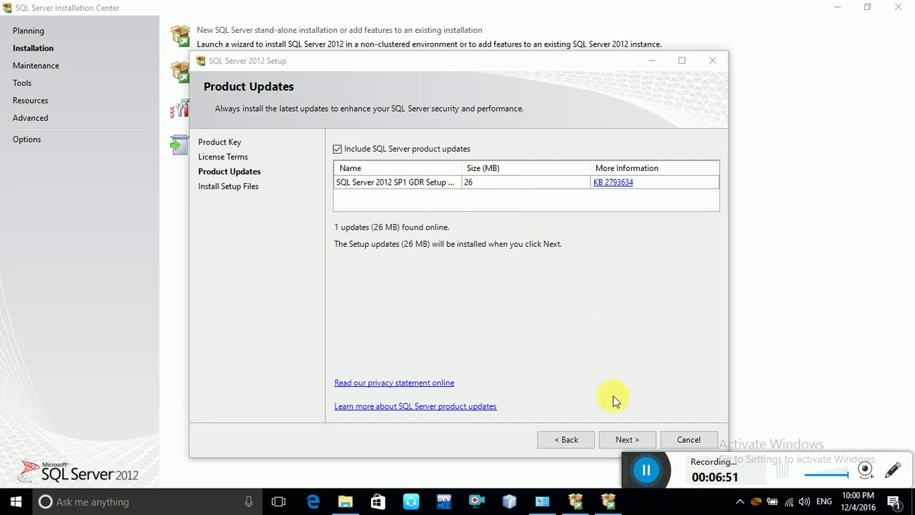
{"action": "left_click", "coordinate": [626, 439]}
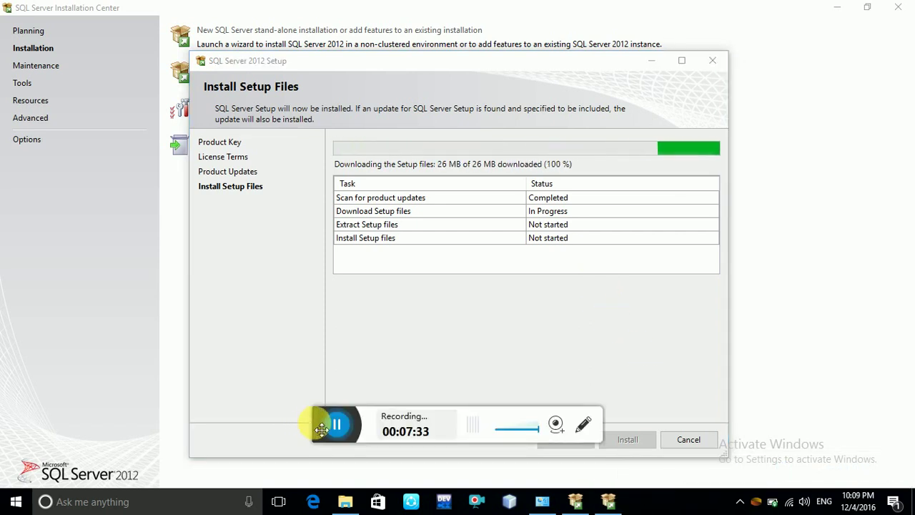
Wait while the setup files and the 26 MB update download, extract and install.
{"action": "left_click_drag", "start_coordinate": [322, 431], "coordinate": [367, 477]}
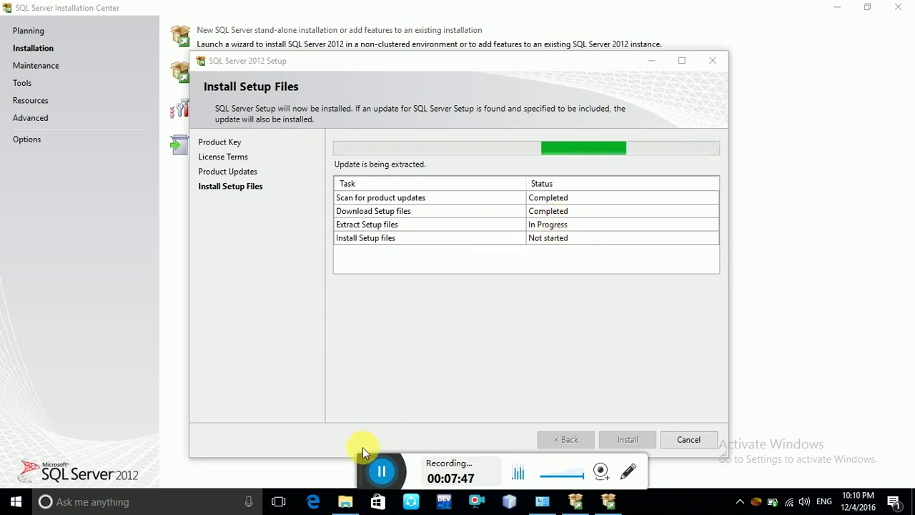
{"action": "left_click_drag", "start_coordinate": [366, 460], "coordinate": [454, 465]}
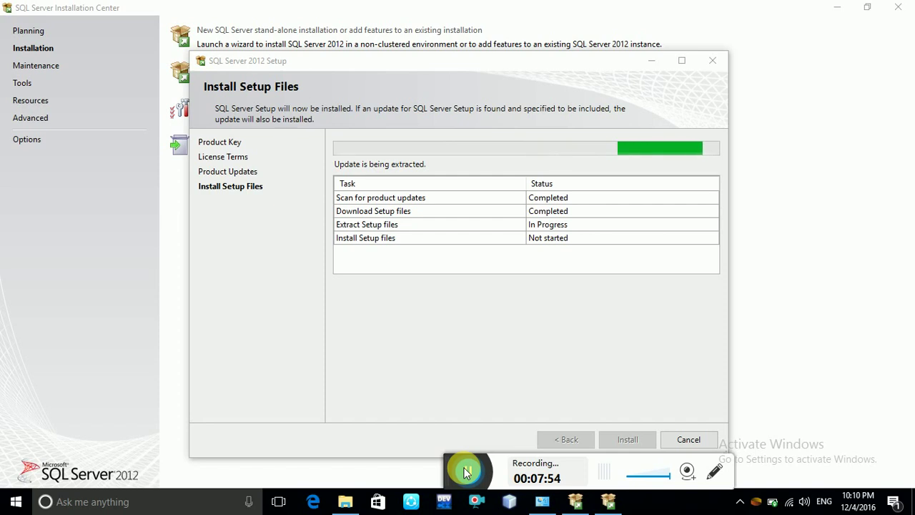
{"action": "left_click", "coordinate": [466, 471]}
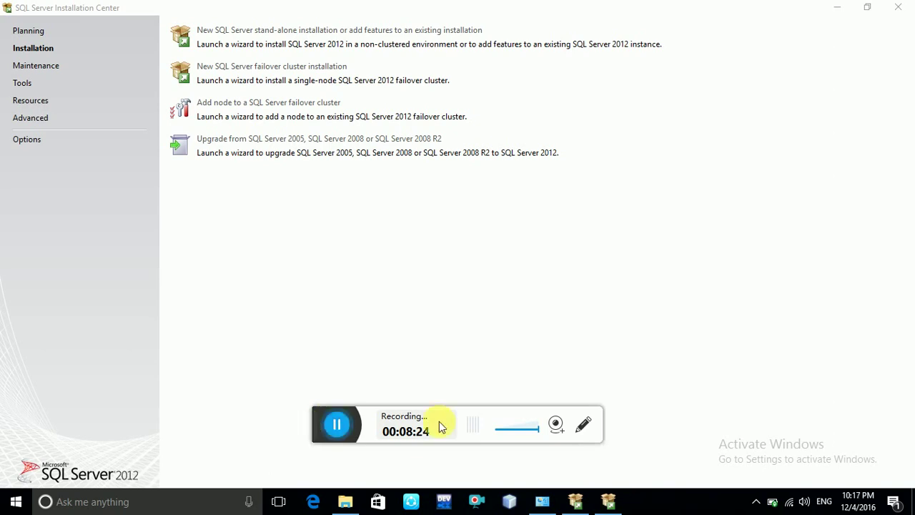
Restore Setup, re-run the seven support rules with details shown, including Windows Firewall, and continue.
{"action": "left_click_drag", "start_coordinate": [327, 417], "coordinate": [478, 463]}
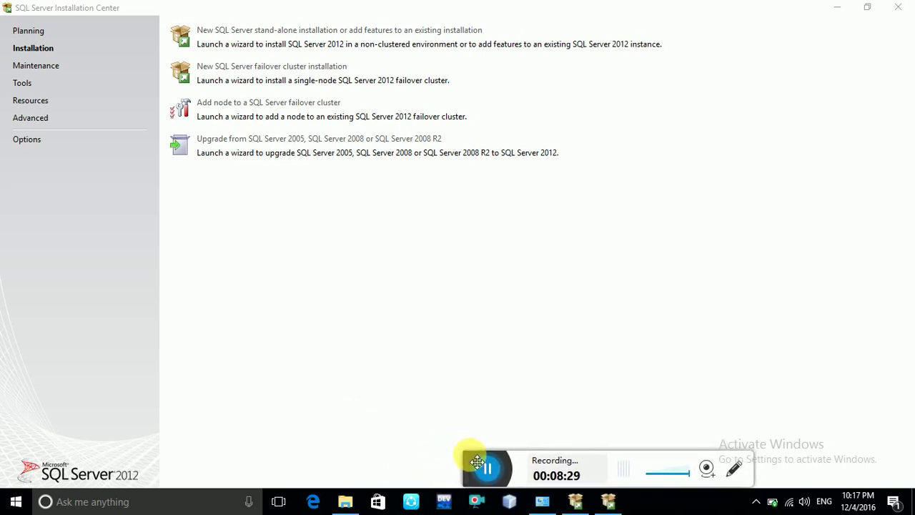
{"action": "left_click", "coordinate": [607, 501]}
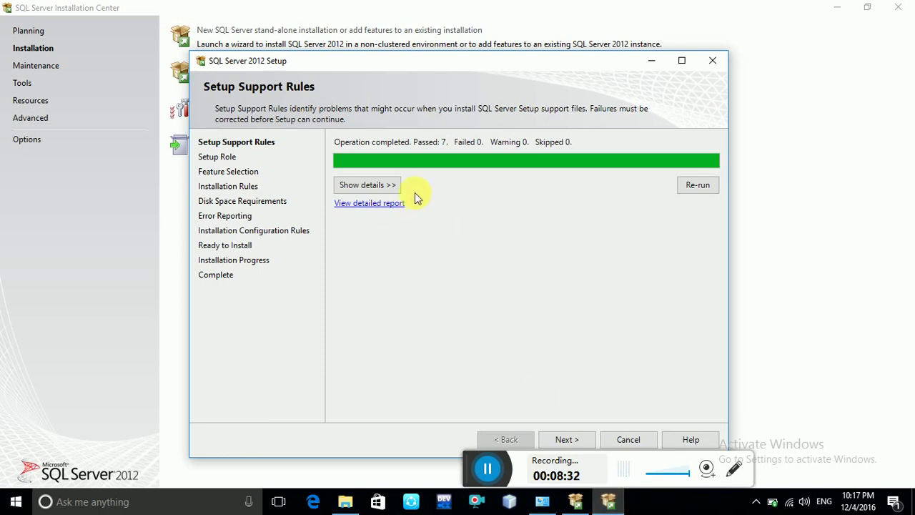
{"action": "left_click", "coordinate": [368, 188]}
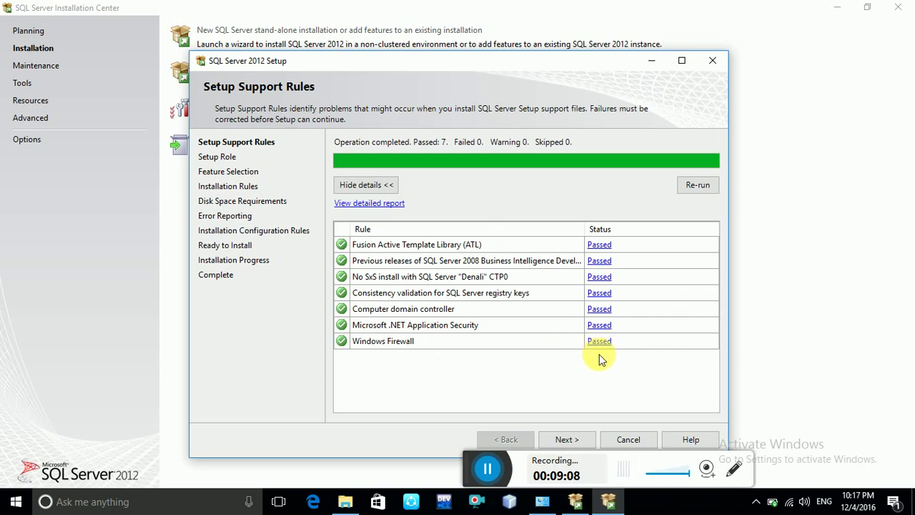
{"action": "left_click", "coordinate": [709, 191]}
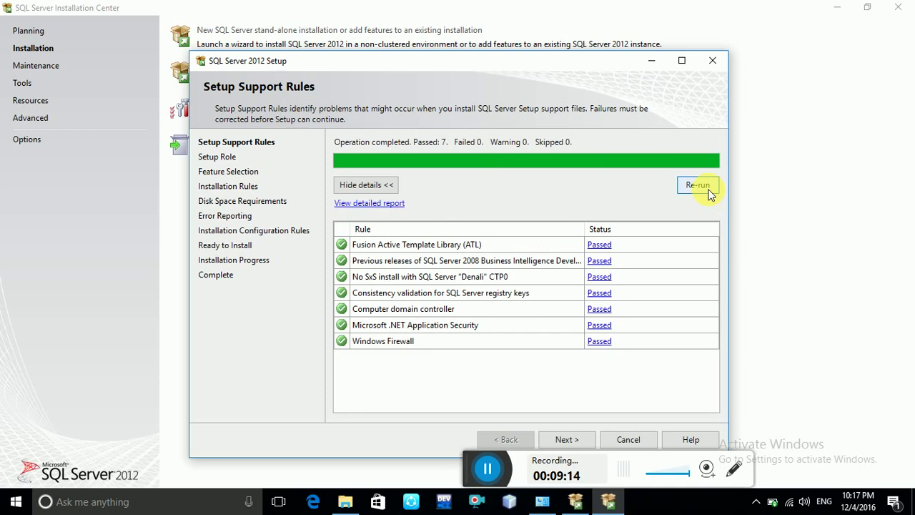
{"action": "left_click", "coordinate": [572, 437]}
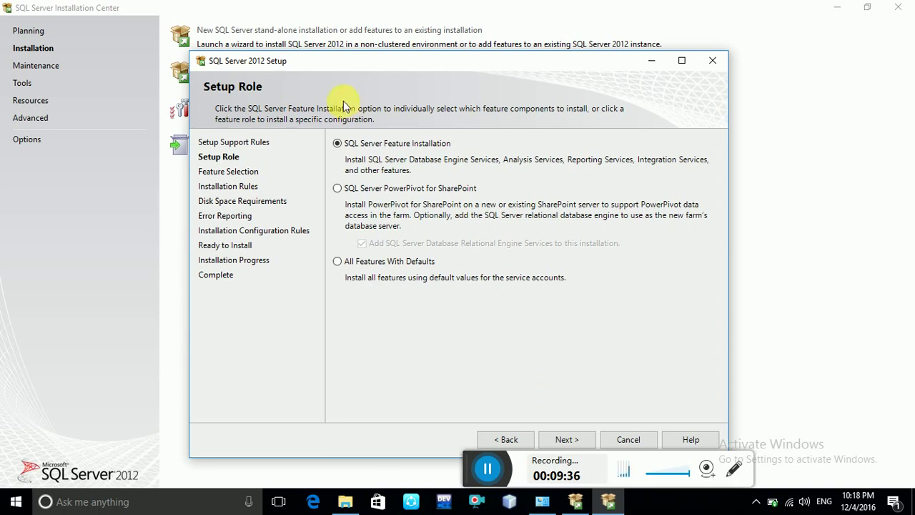
Keep the SQL Server Feature Installation role, select all features, and reach Installation Rules (3 passed).
{"action": "left_click", "coordinate": [564, 440]}
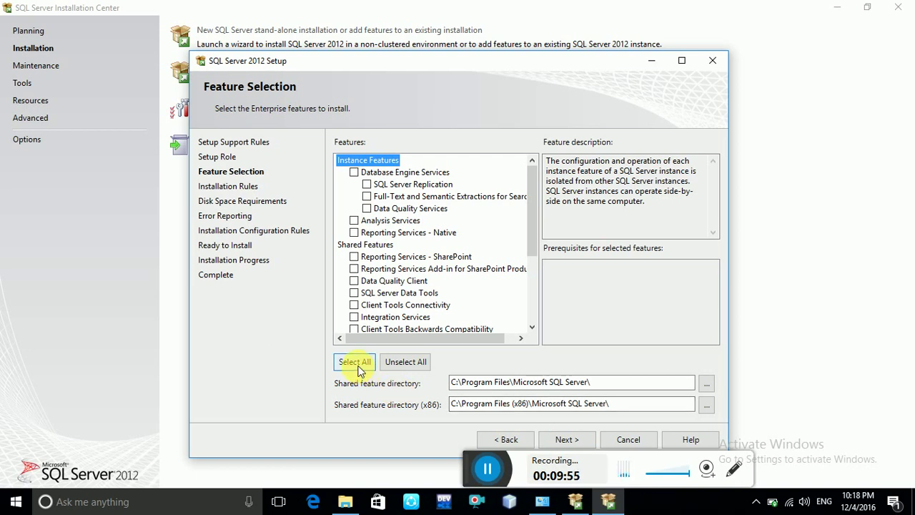
{"action": "left_click", "coordinate": [355, 362]}
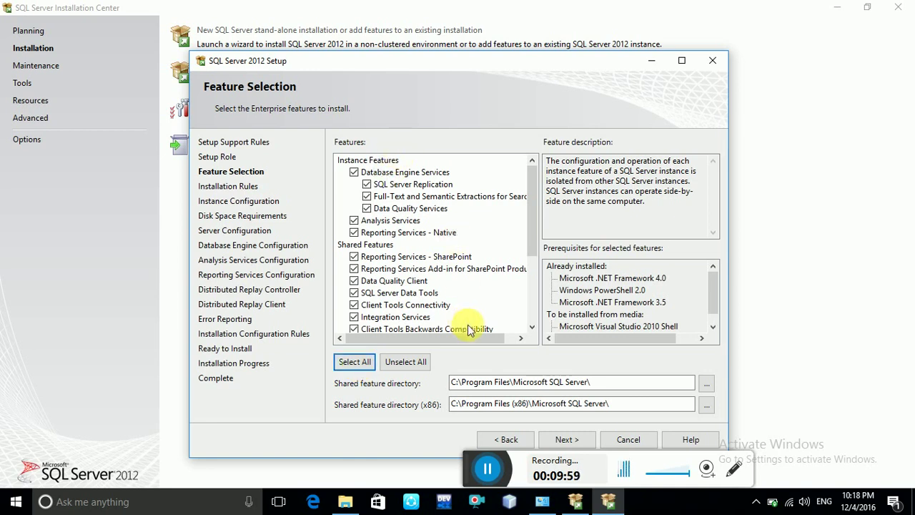
{"action": "left_click", "coordinate": [572, 439]}
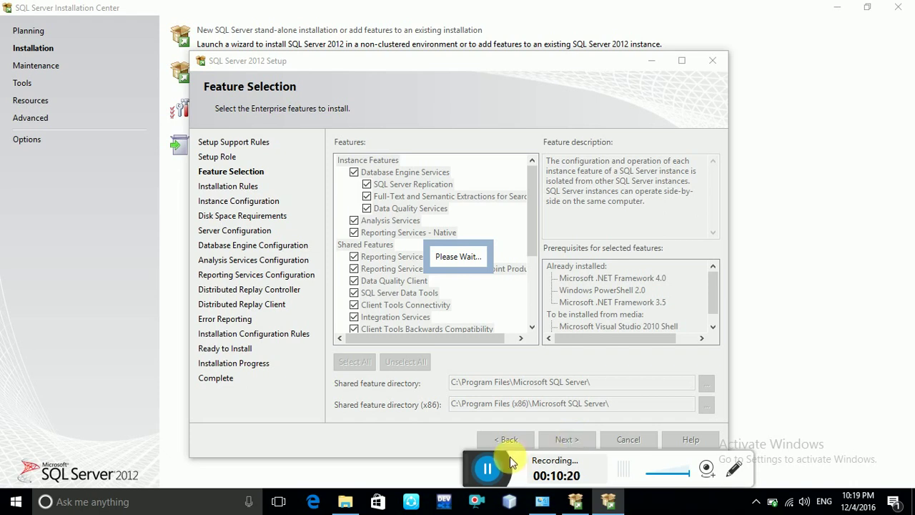
{"action": "left_click", "coordinate": [491, 471]}
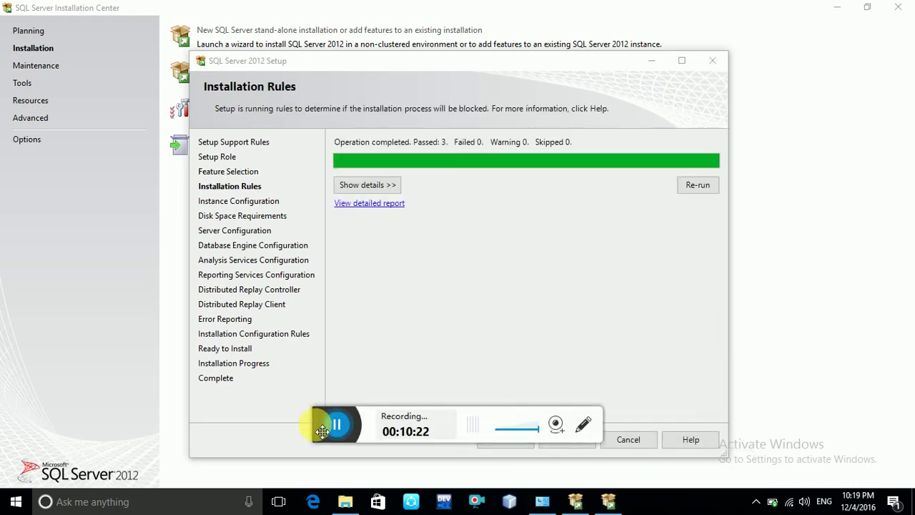
Show details of the three installation rules, re-run the check, and continue once all pass.
{"action": "left_click_drag", "start_coordinate": [320, 422], "coordinate": [447, 477]}
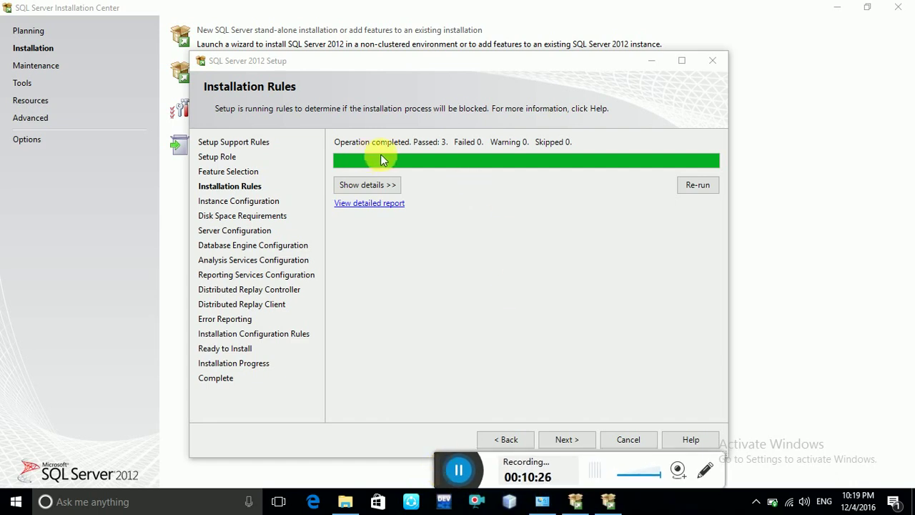
{"action": "left_click", "coordinate": [373, 189]}
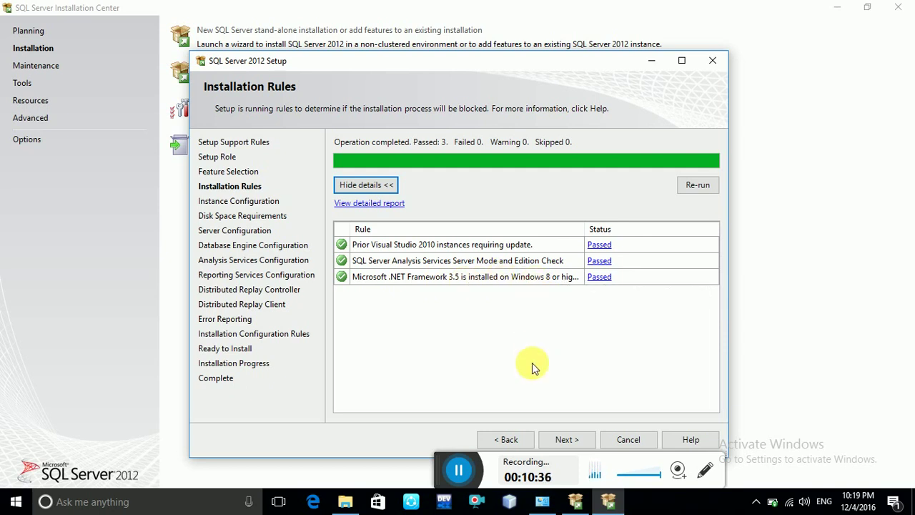
{"action": "left_click", "coordinate": [697, 188]}
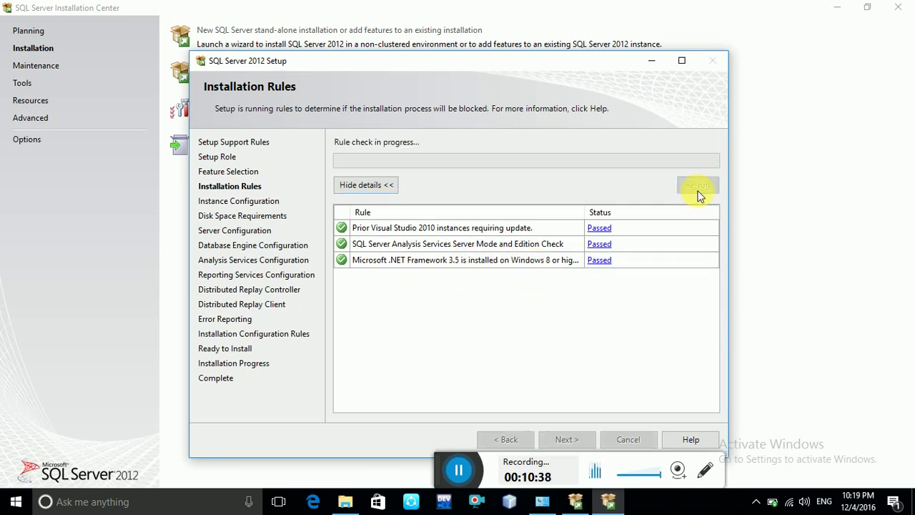
{"action": "left_click", "coordinate": [564, 439]}
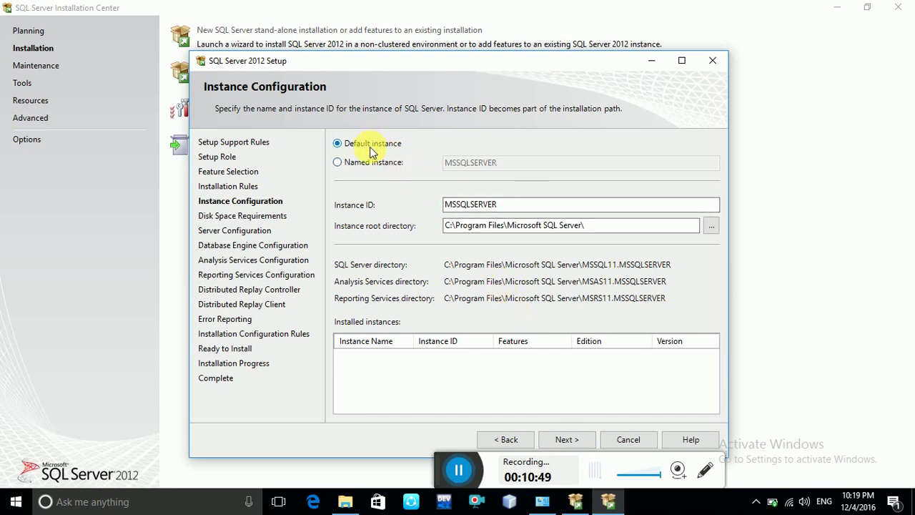
Keep the default MSSQLSERVER instance and accept the drive C disk space summary.
{"action": "left_click", "coordinate": [565, 440]}
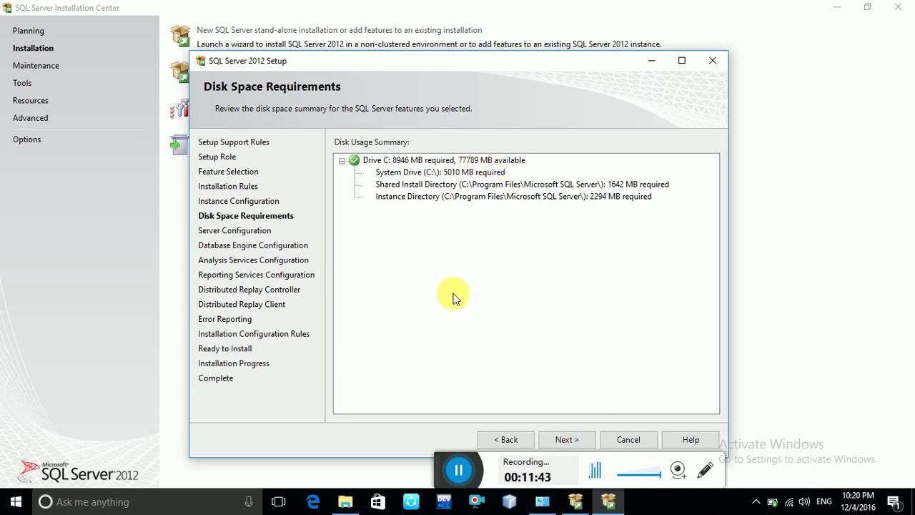
{"action": "left_click", "coordinate": [568, 442]}
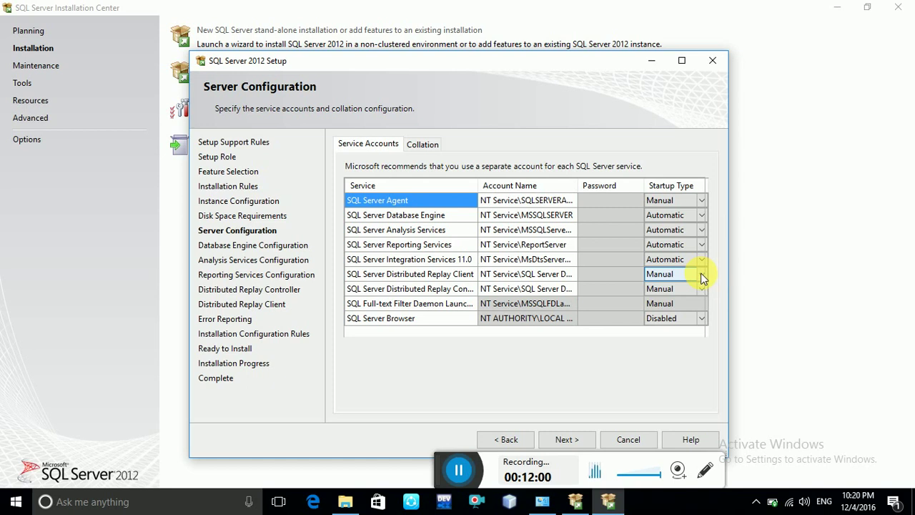
Set the Distributed Replay Client startup type to Automatic and leave Server Configuration.
{"action": "left_click", "coordinate": [702, 274]}
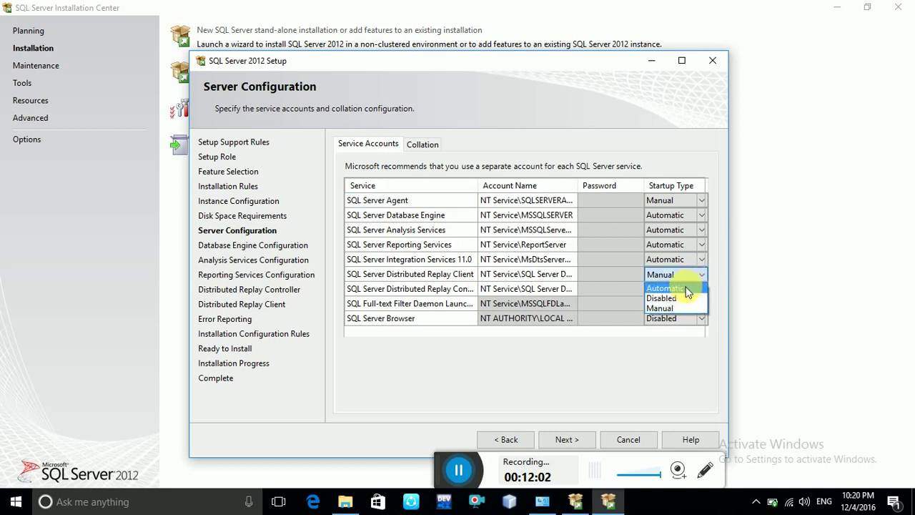
{"action": "left_click", "coordinate": [687, 290]}
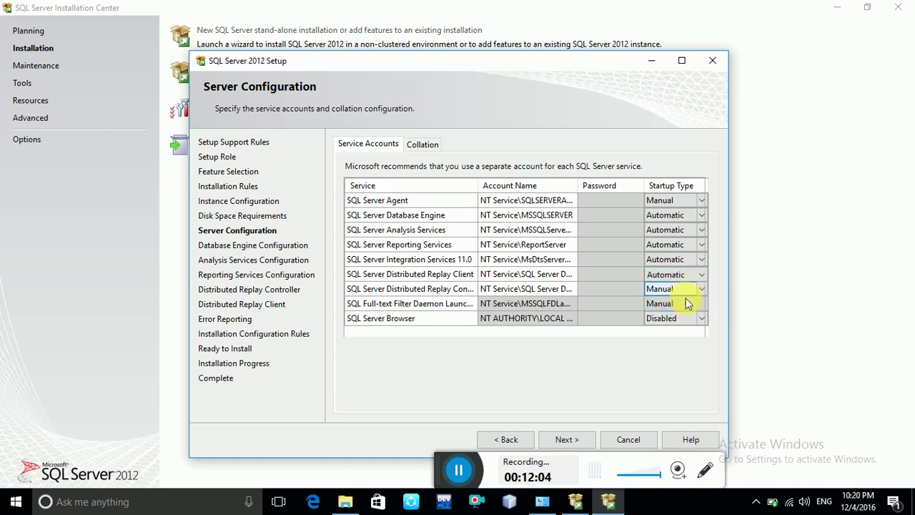
{"action": "left_click", "coordinate": [679, 293]}
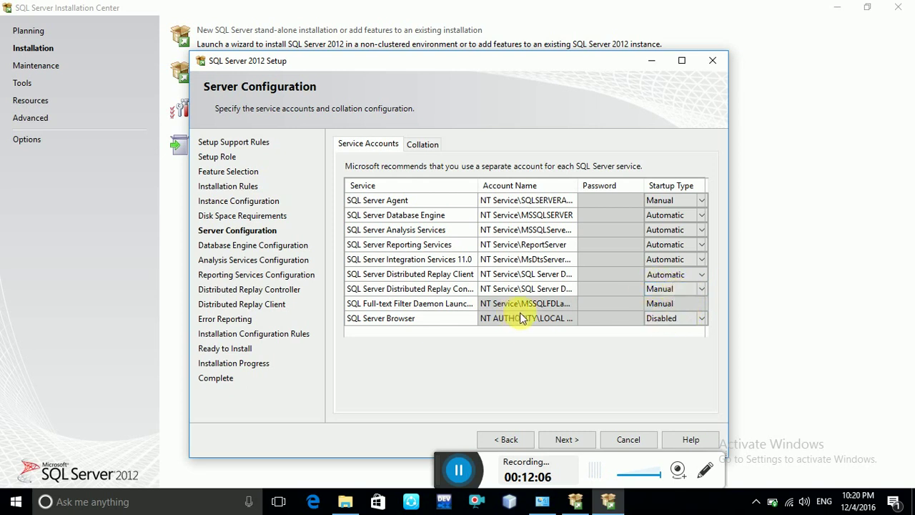
{"action": "left_click", "coordinate": [577, 440]}
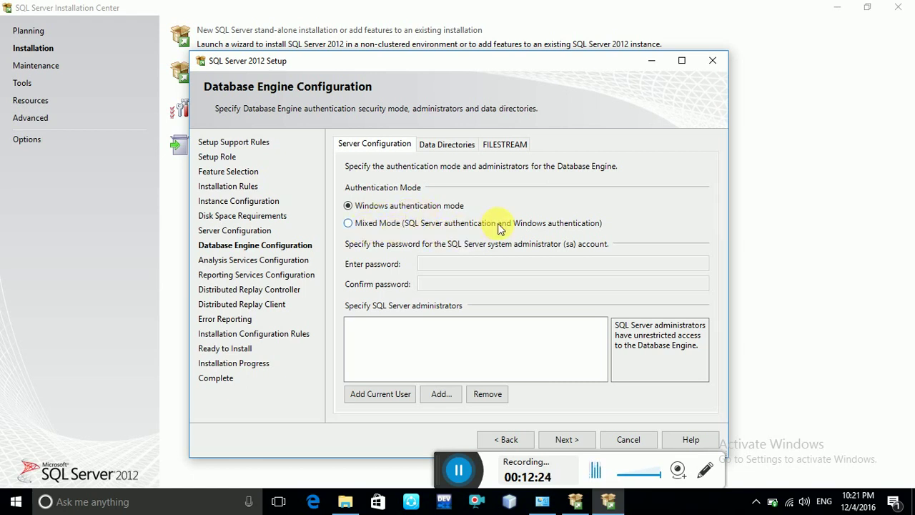
Choose Mixed Mode, enter and confirm the sa password, and add the current user as administrator.
{"action": "left_click", "coordinate": [348, 223]}
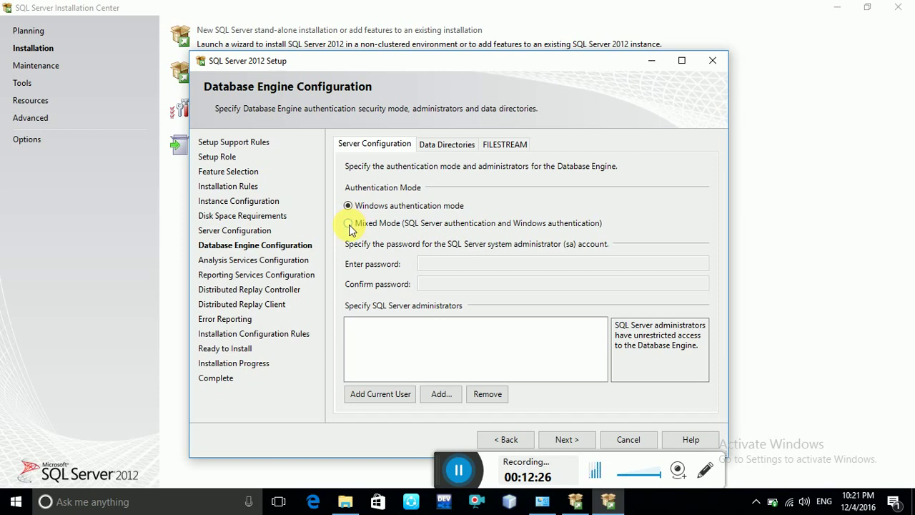
{"action": "left_click", "coordinate": [429, 264]}
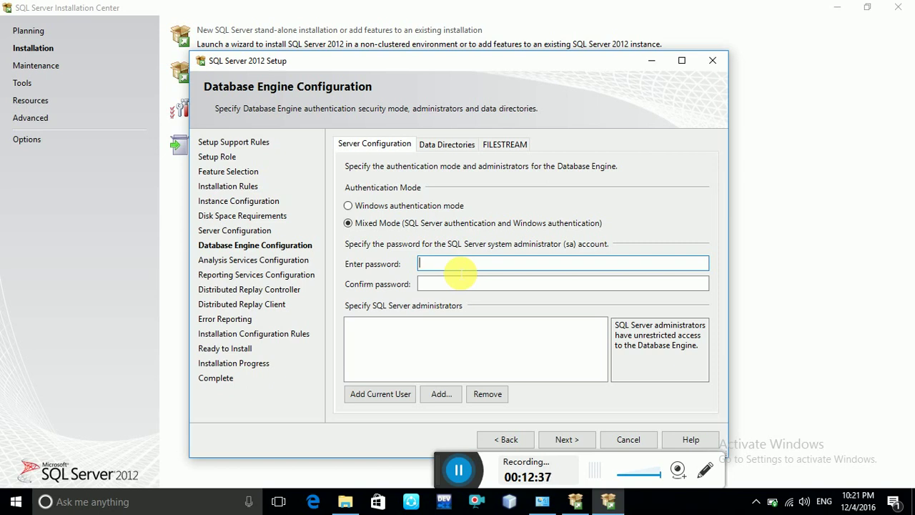
{"action": "type", "text": "12"}
{"action": "key", "text": "Tab"}
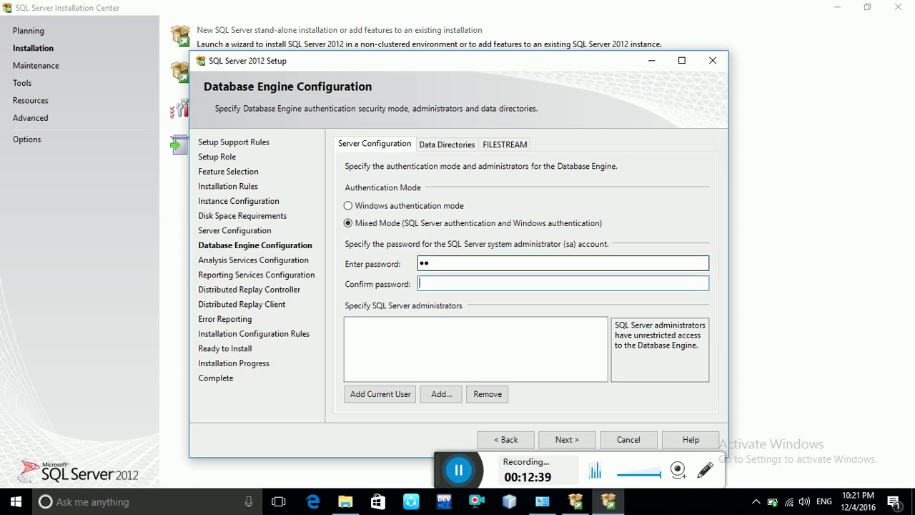
{"action": "type", "text": "12"}
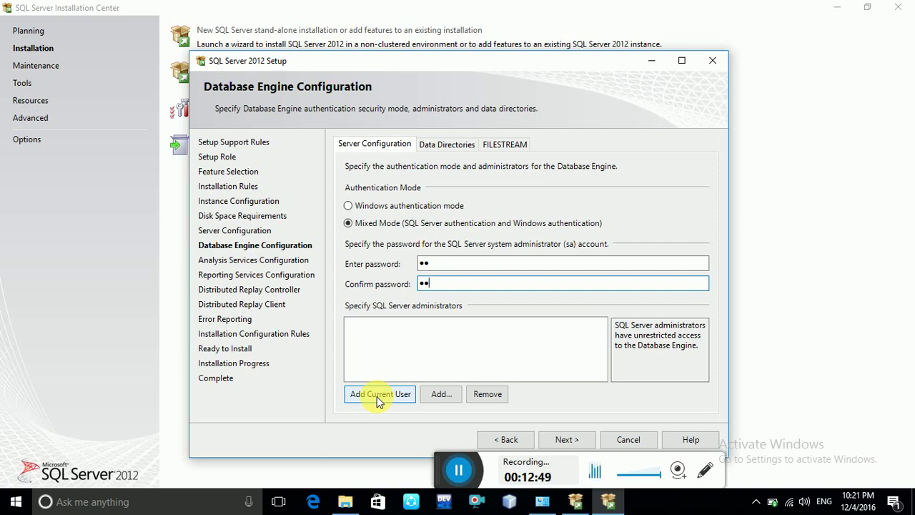
{"action": "left_click", "coordinate": [377, 396]}
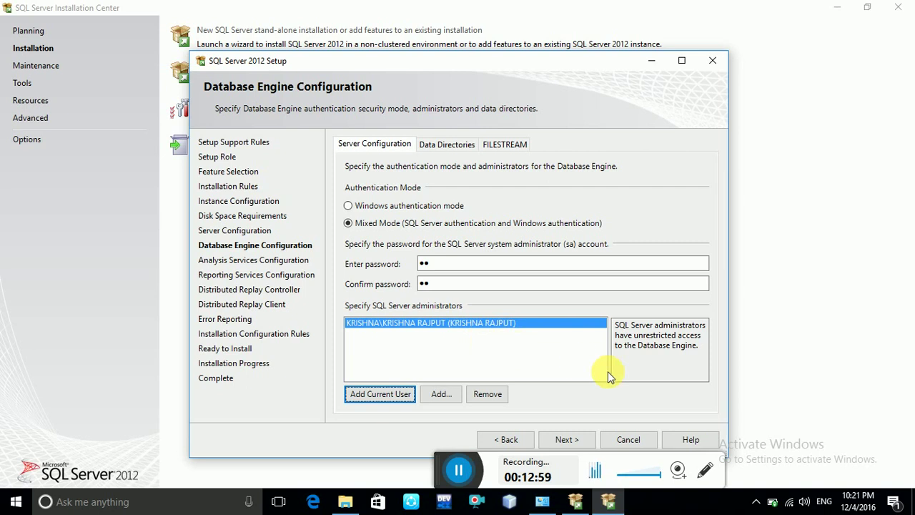
{"action": "left_click", "coordinate": [562, 440]}
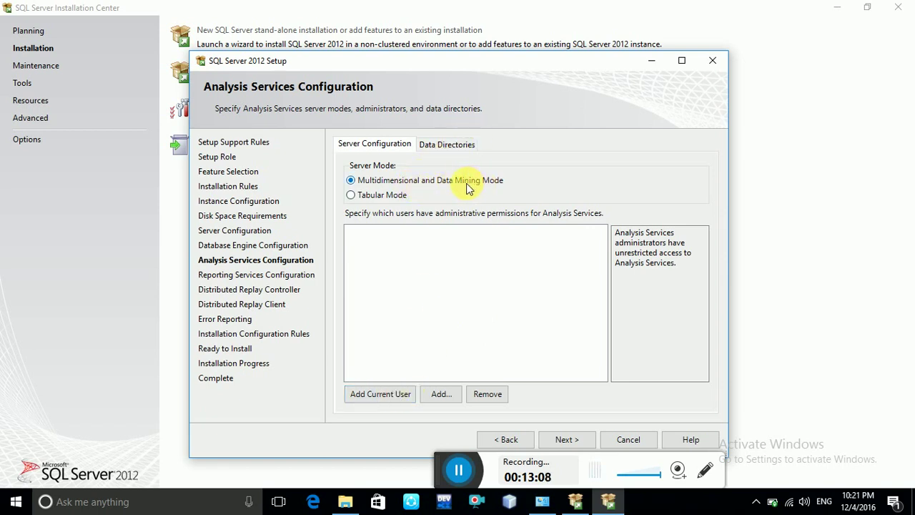
Add the current user as Analysis Services administrator and proceed to Reporting Services Configuration.
{"action": "left_click", "coordinate": [379, 398]}
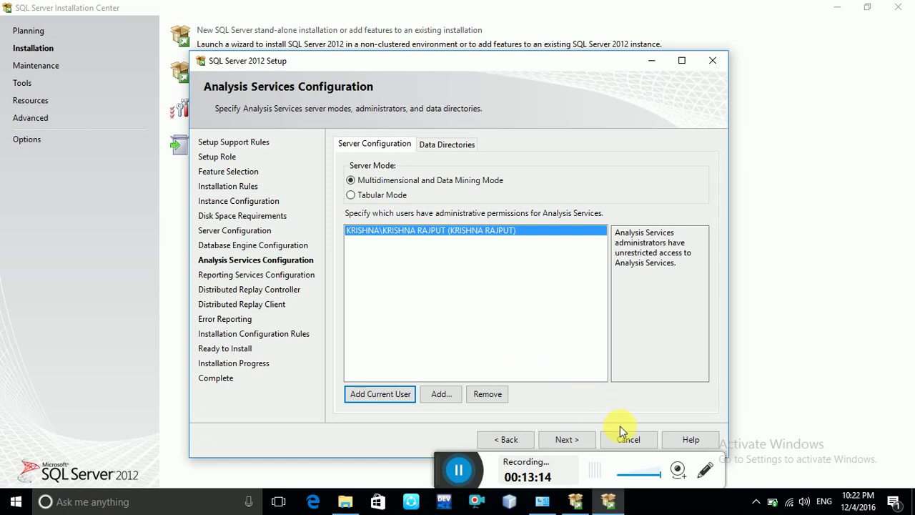
{"action": "left_click", "coordinate": [587, 441]}
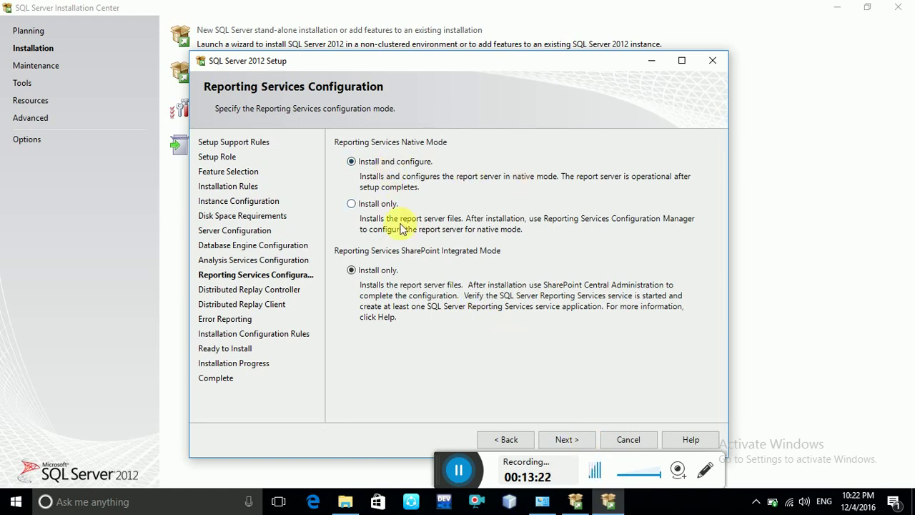
Accept Reporting Services and Distributed Replay defaults with no controller name, and opt in to error reports.
{"action": "left_click", "coordinate": [564, 439]}
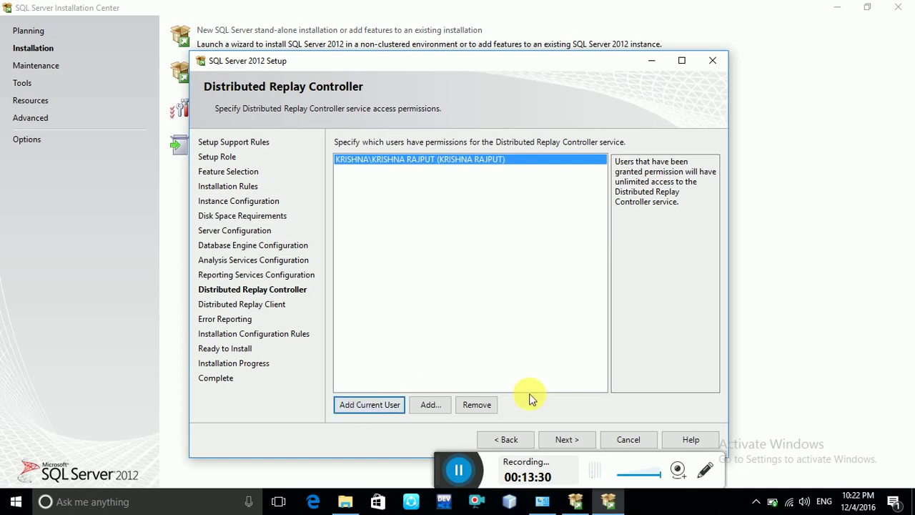
{"action": "left_click", "coordinate": [567, 440]}
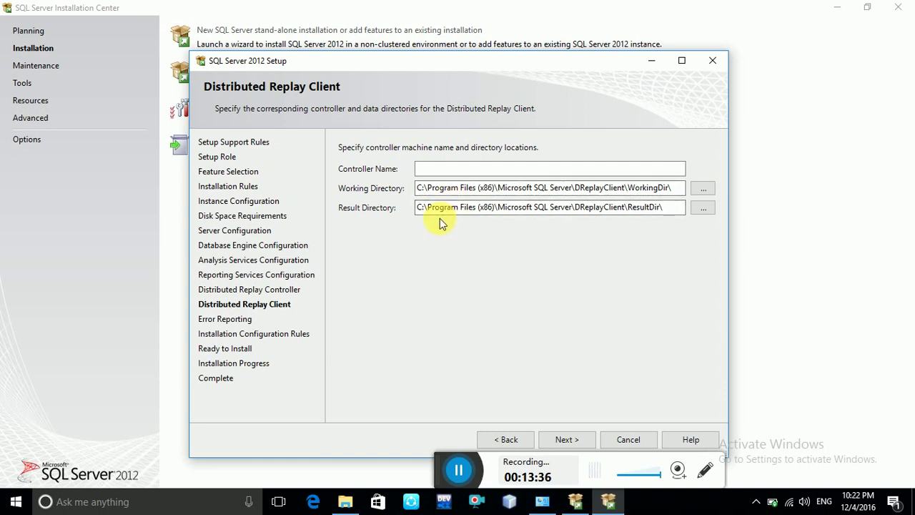
{"action": "left_click", "coordinate": [437, 170]}
{"action": "left_click", "coordinate": [564, 440]}
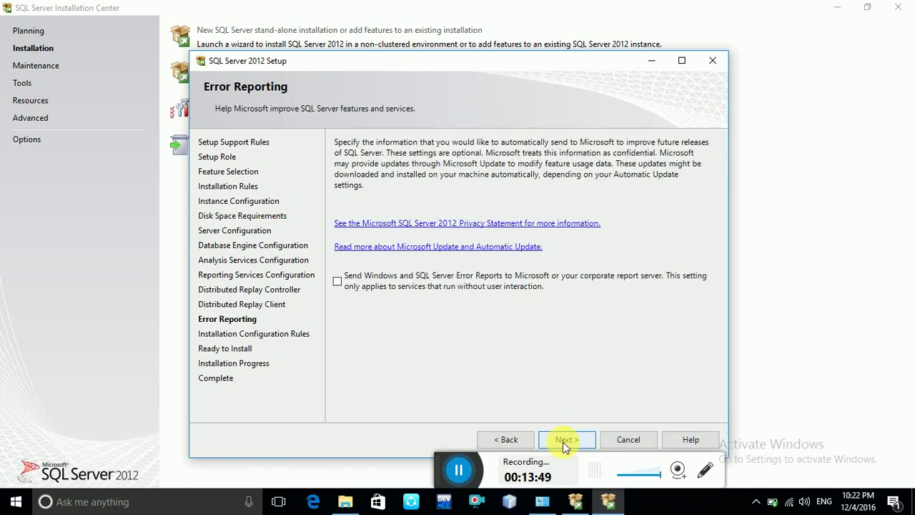
{"action": "left_click", "coordinate": [336, 281]}
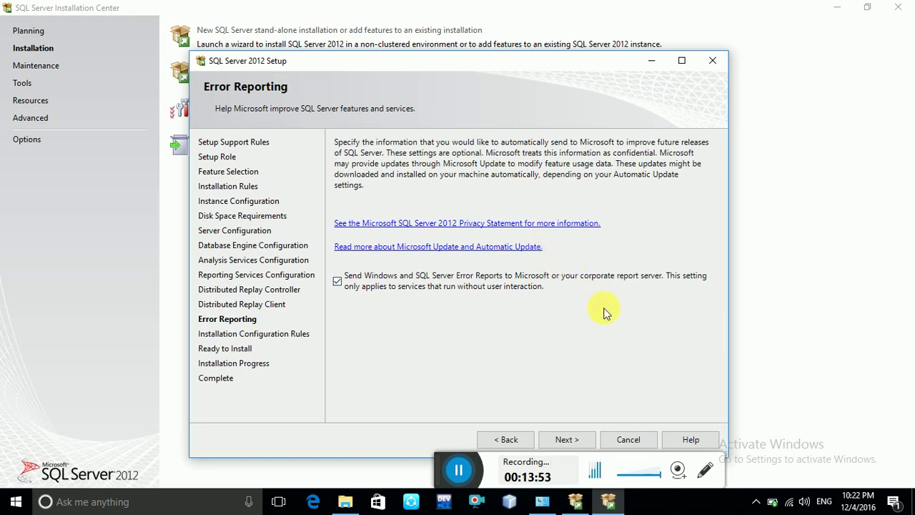
{"action": "left_click", "coordinate": [561, 436]}
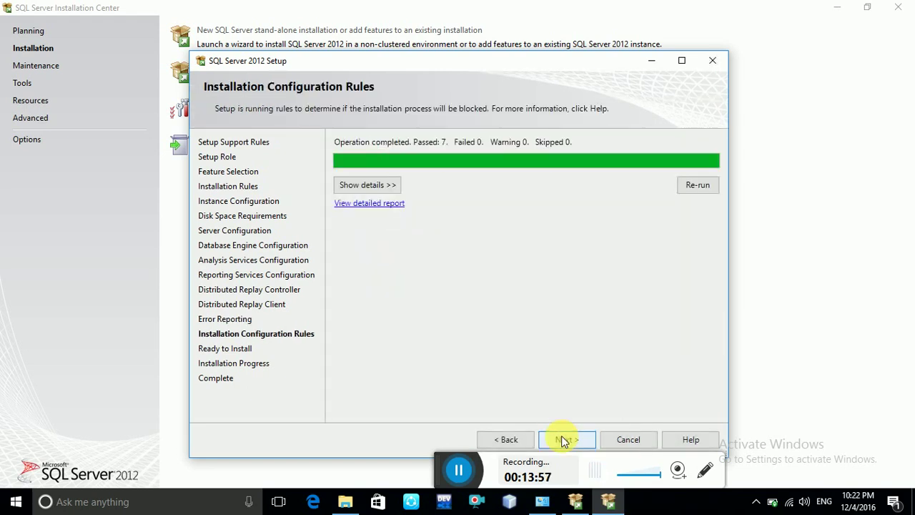
Show the configuration rule details, re-run them until all seven pass, and go to Ready to Install.
{"action": "left_click", "coordinate": [397, 185]}
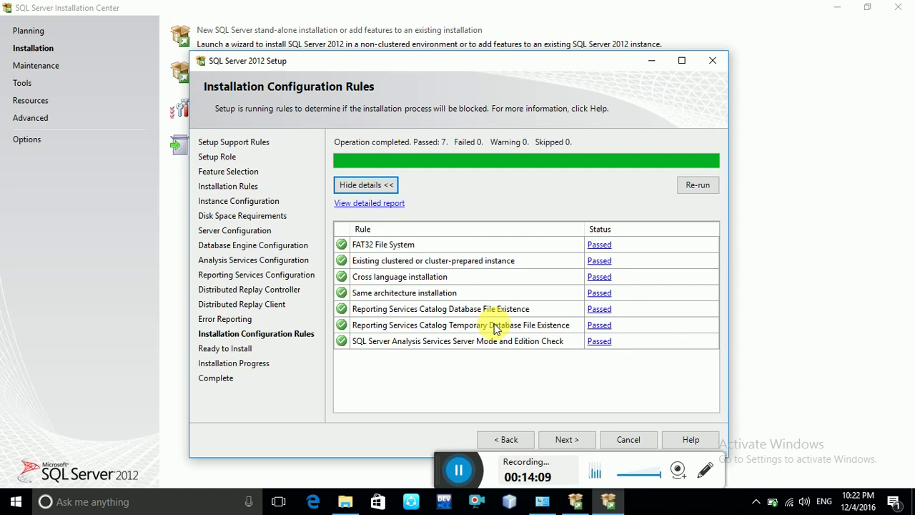
{"action": "left_click", "coordinate": [697, 187]}
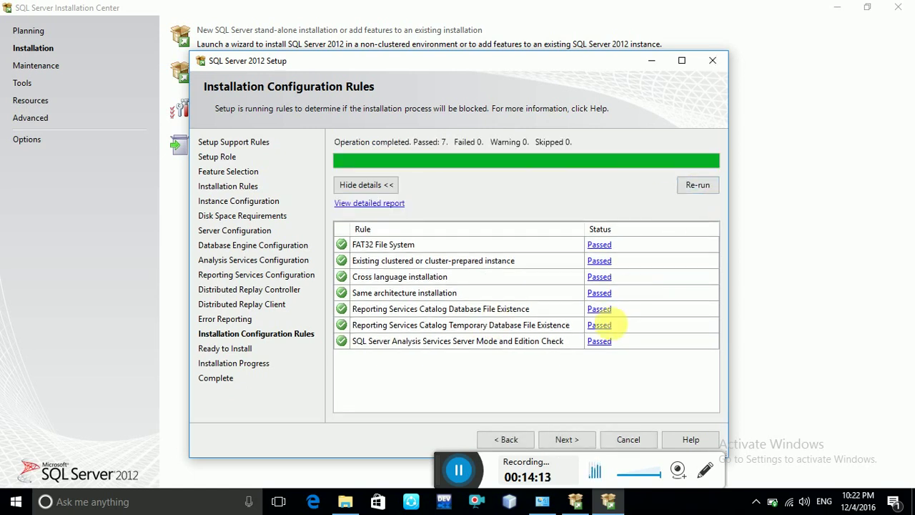
{"action": "left_click", "coordinate": [571, 441]}
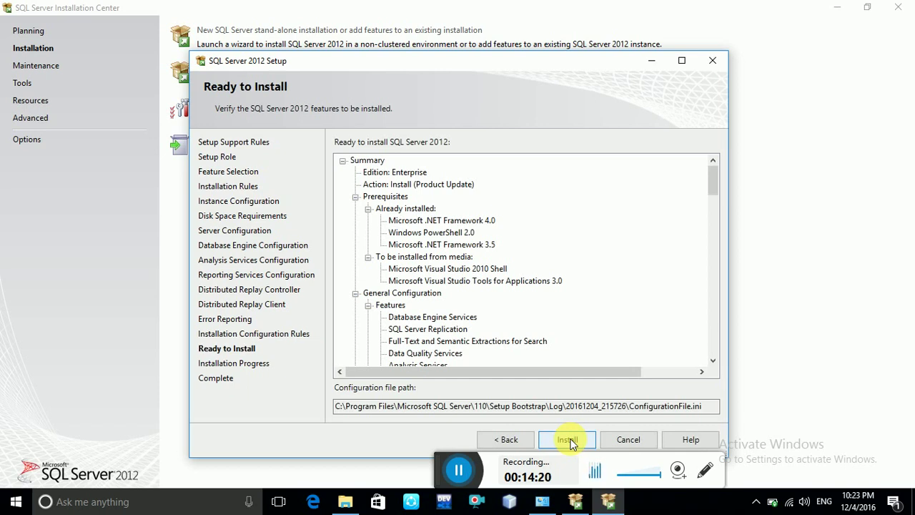
Start the Enterprise edition installation from the Ready to Install summary.
{"action": "left_click", "coordinate": [568, 440]}
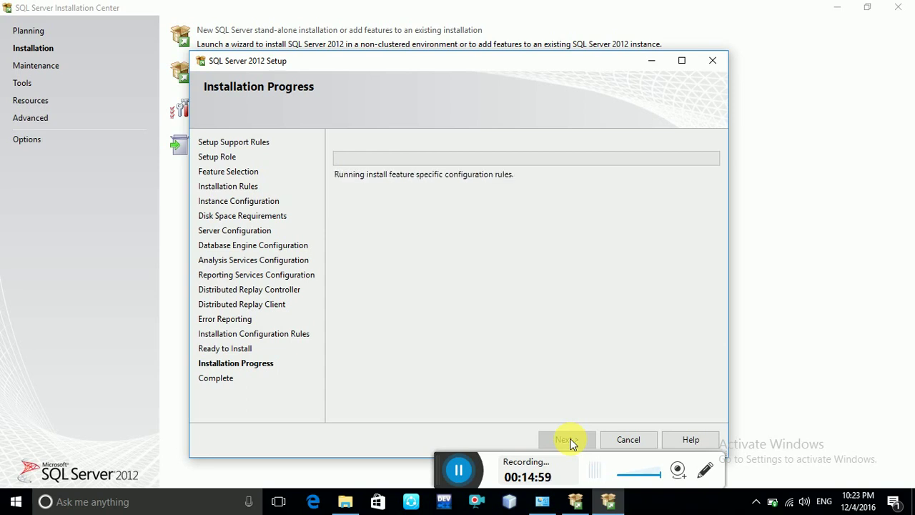
Follow the Installation Progress page until the Complete page reports success with product updates.
{"action": "left_click", "coordinate": [459, 470]}
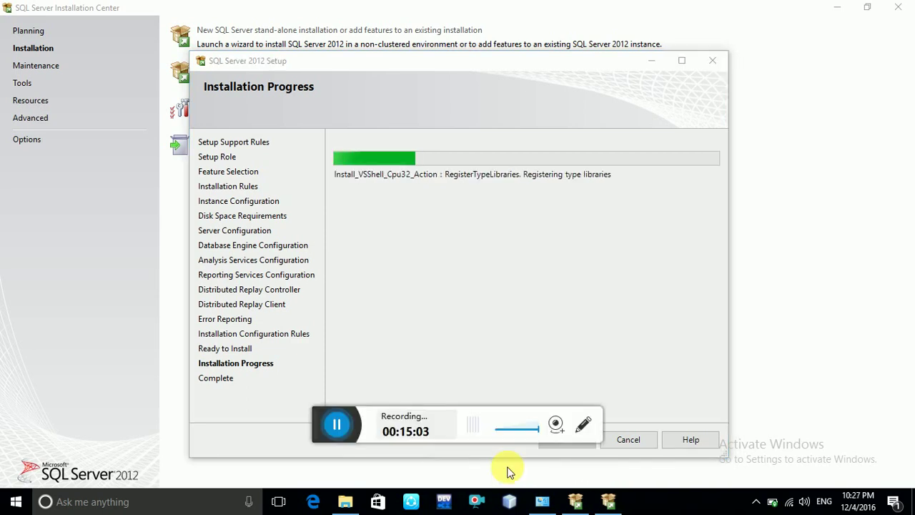
{"action": "left_click_drag", "start_coordinate": [321, 432], "coordinate": [433, 476]}
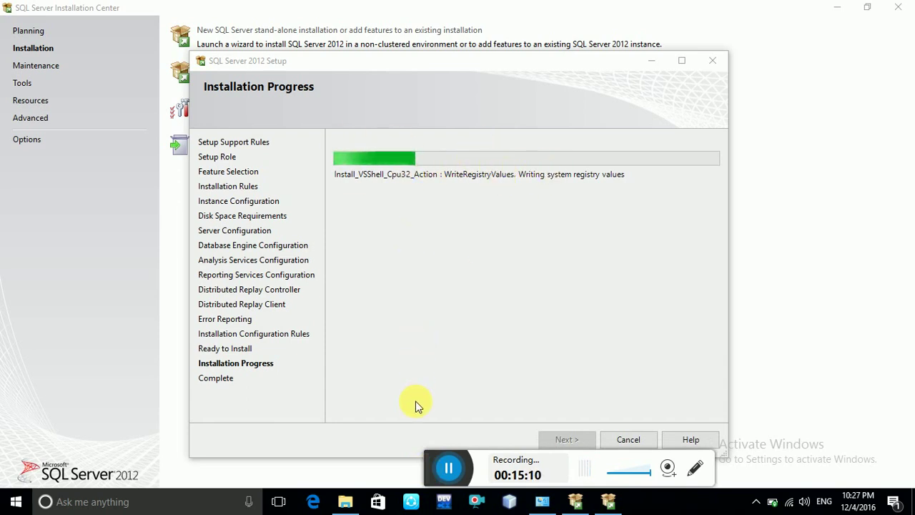
{"action": "left_click", "coordinate": [426, 447]}
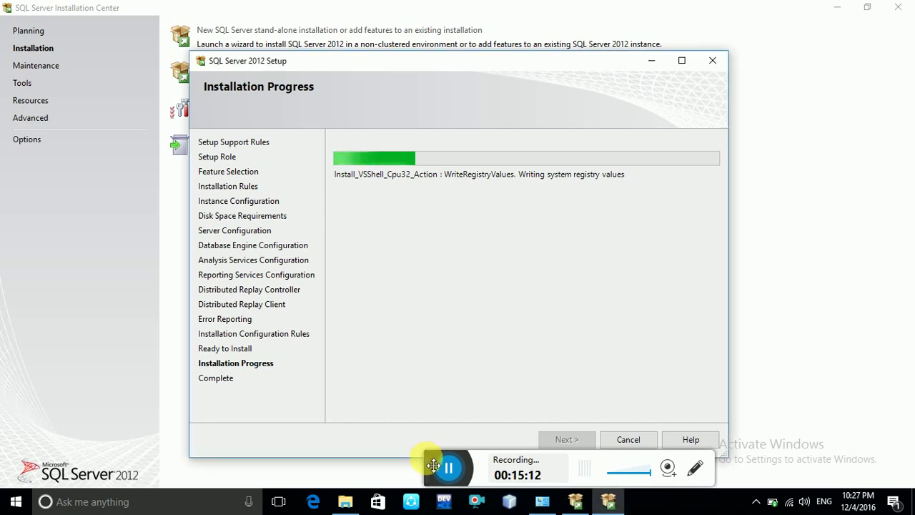
{"action": "left_click_drag", "start_coordinate": [429, 466], "coordinate": [450, 466]}
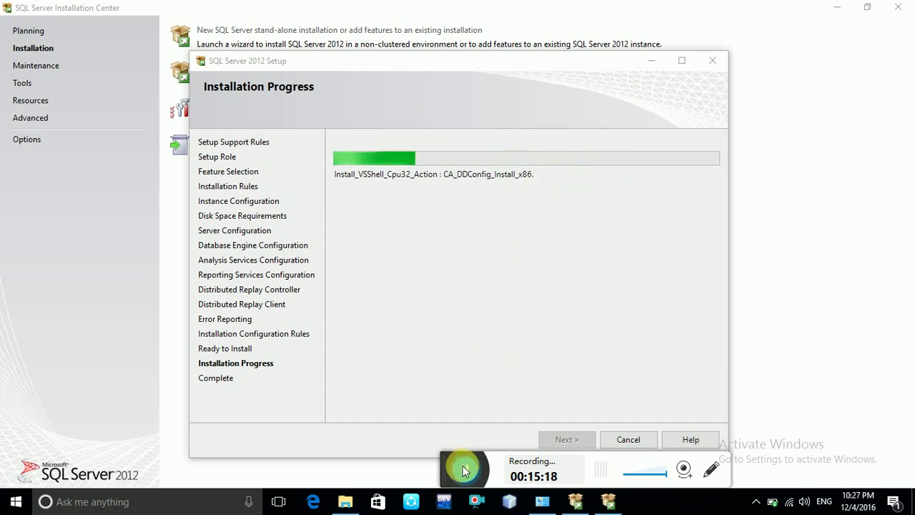
{"action": "left_click", "coordinate": [464, 469]}
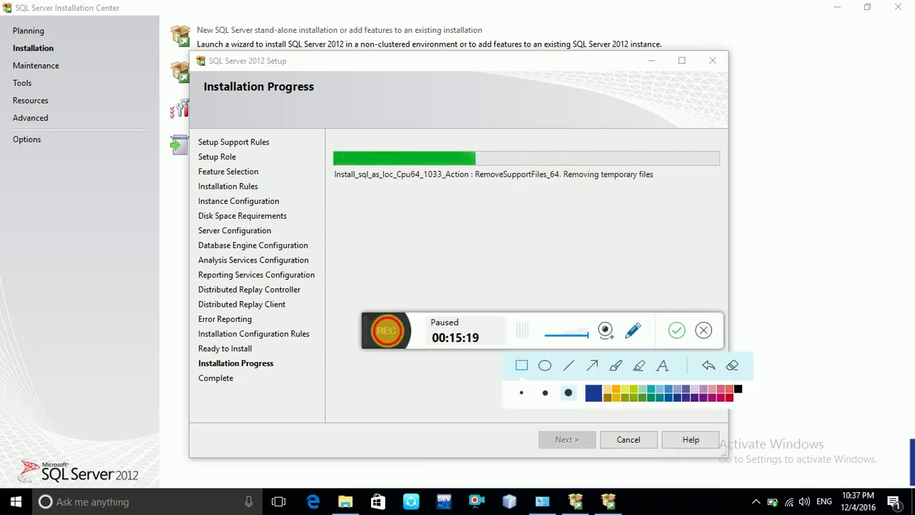
{"action": "left_click", "coordinate": [388, 328]}
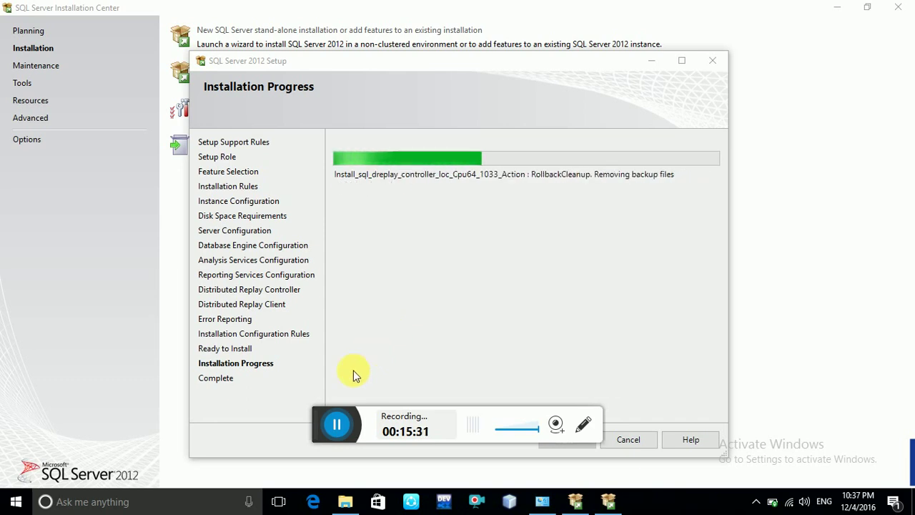
{"action": "left_click", "coordinate": [336, 424]}
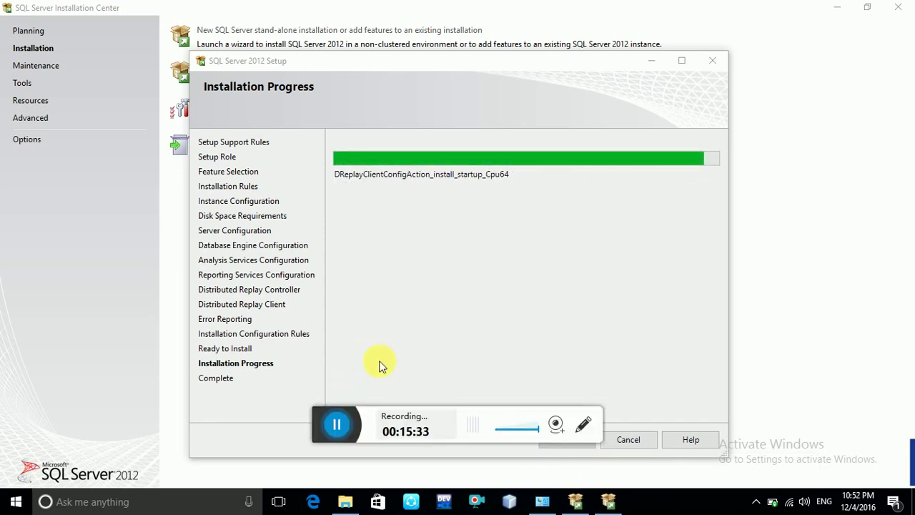
{"action": "left_click_drag", "start_coordinate": [322, 428], "coordinate": [548, 479]}
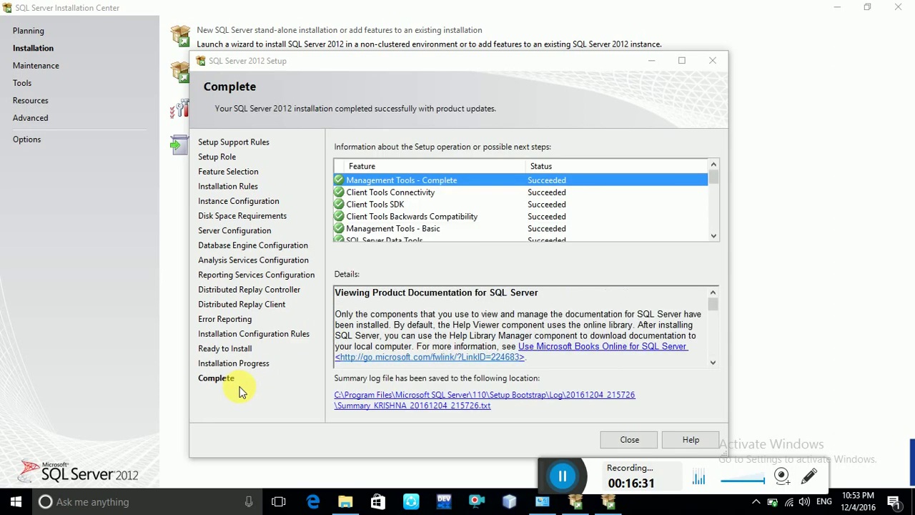
Scroll the list of Succeeded features, then close the setup wizard and the Installation Center.
{"action": "left_click", "coordinate": [714, 196]}
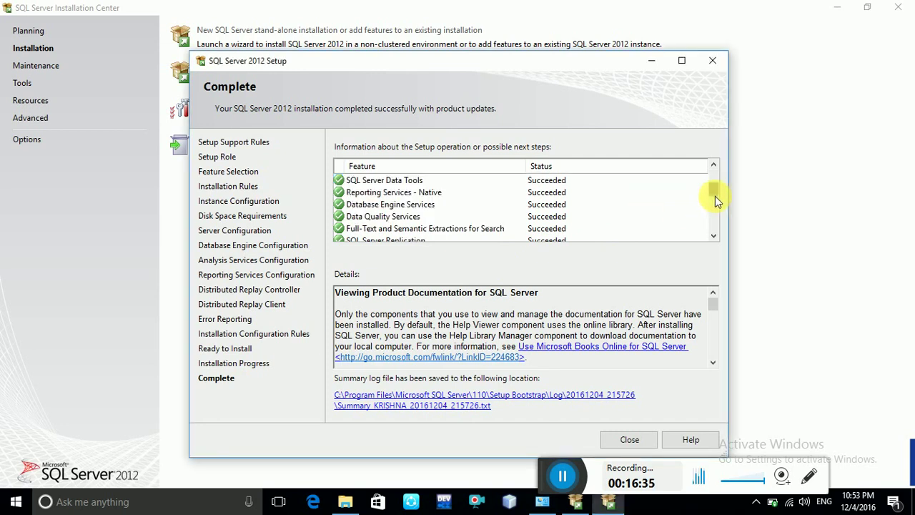
{"action": "left_click_drag", "start_coordinate": [716, 201], "coordinate": [716, 237]}
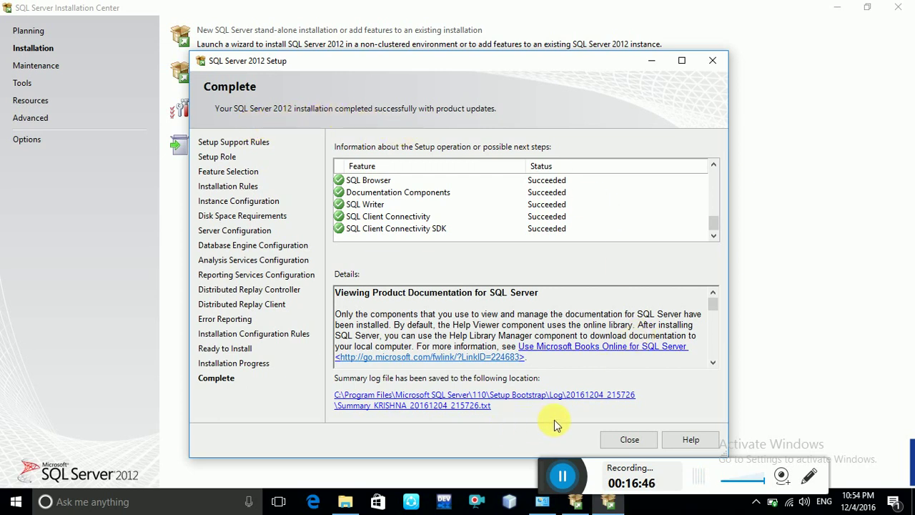
{"action": "left_click", "coordinate": [626, 441]}
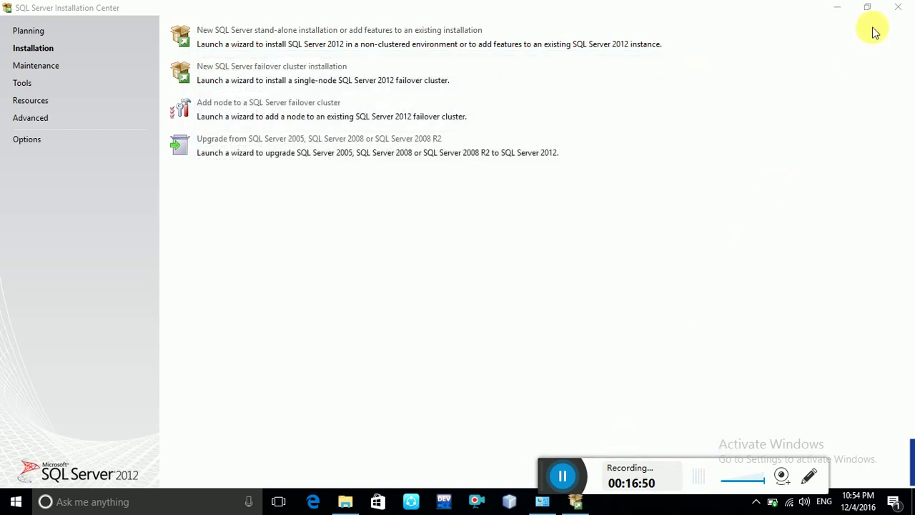
{"action": "left_click", "coordinate": [900, 12]}
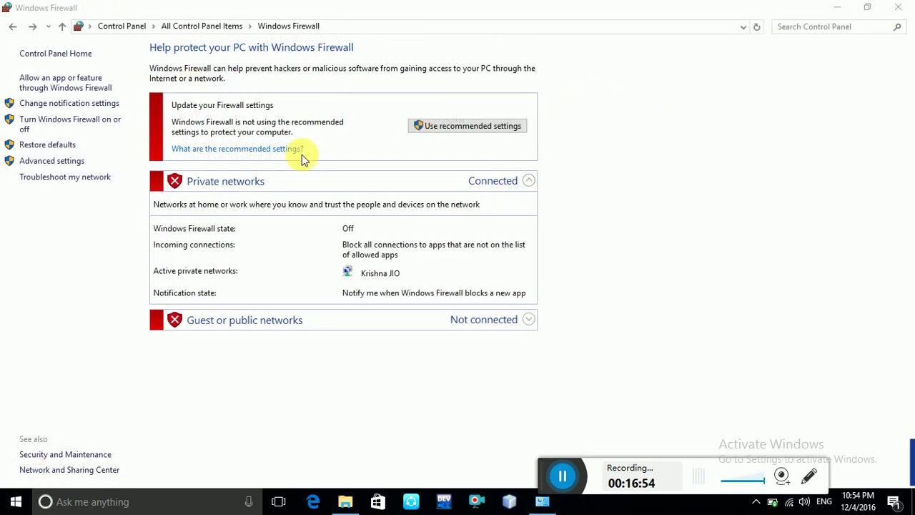
Turn Windows Firewall on for both private and public networks and apply the change.
{"action": "left_click", "coordinate": [77, 127]}
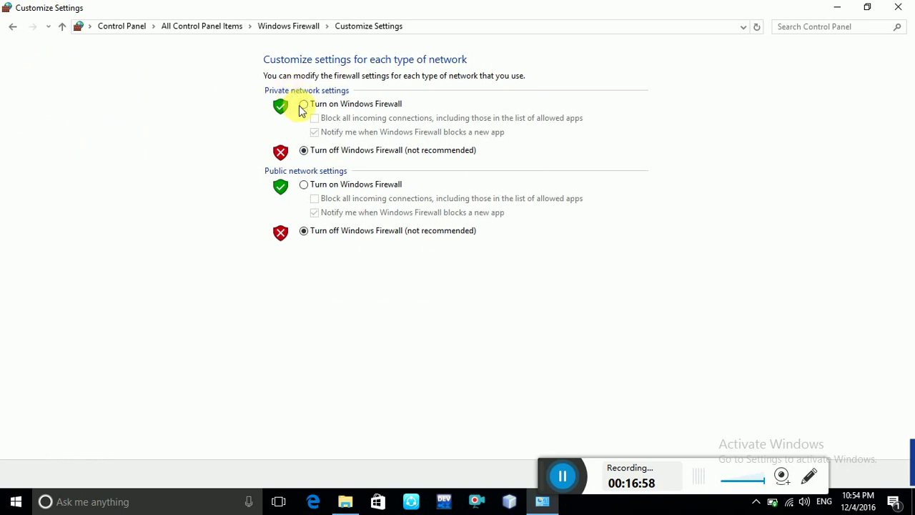
{"action": "left_click", "coordinate": [304, 104]}
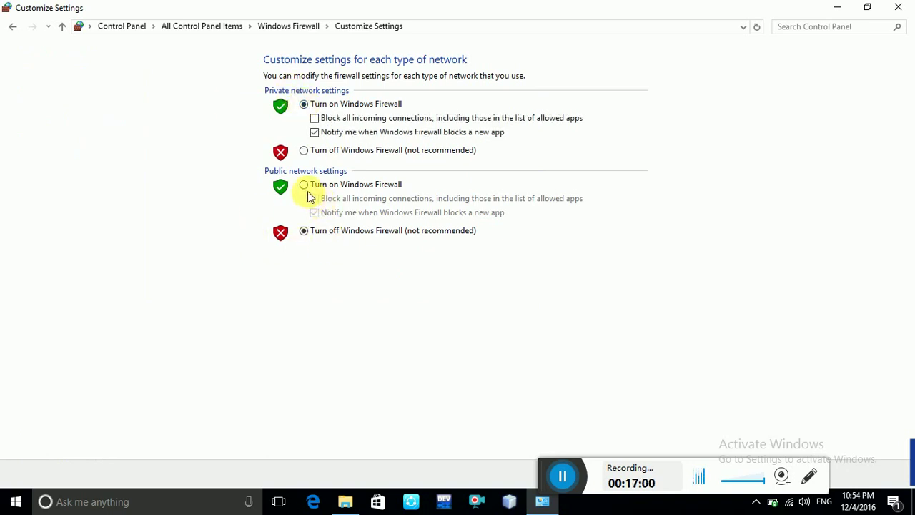
{"action": "left_click", "coordinate": [304, 184]}
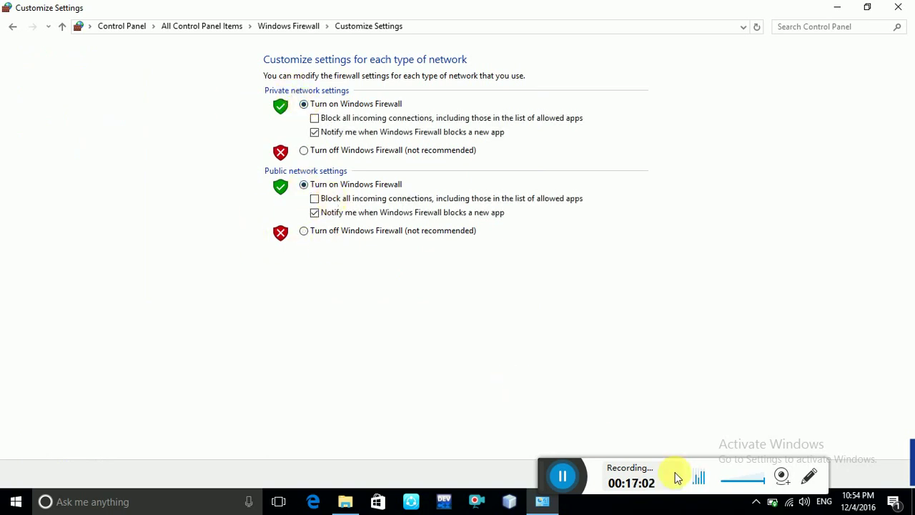
{"action": "left_click_drag", "start_coordinate": [541, 465], "coordinate": [583, 513]}
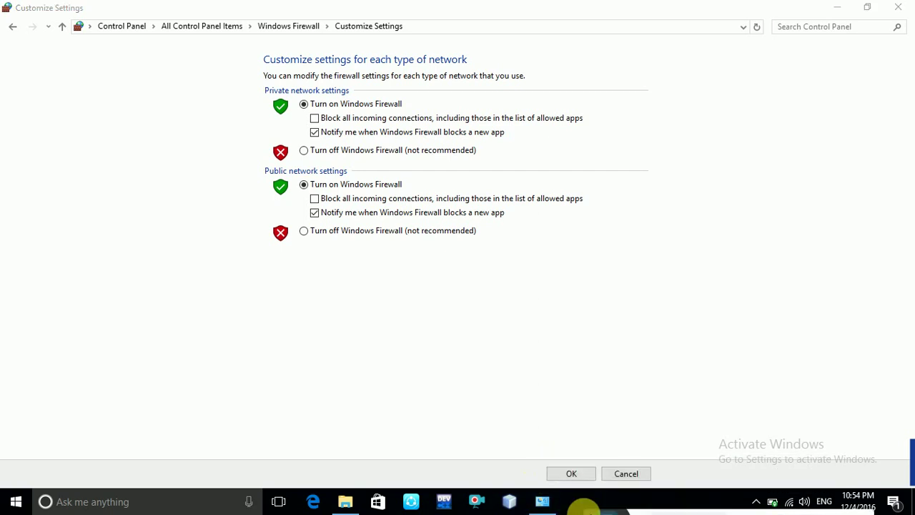
{"action": "left_click", "coordinate": [564, 474]}
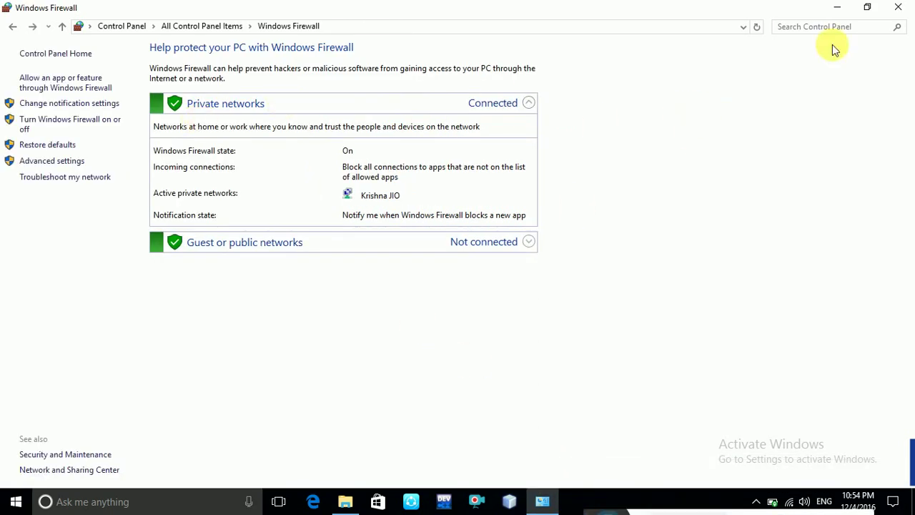
Close the Firewall and sql set 2012 folder windows, then search Windows for 'sq'.
{"action": "left_click", "coordinate": [898, 8]}
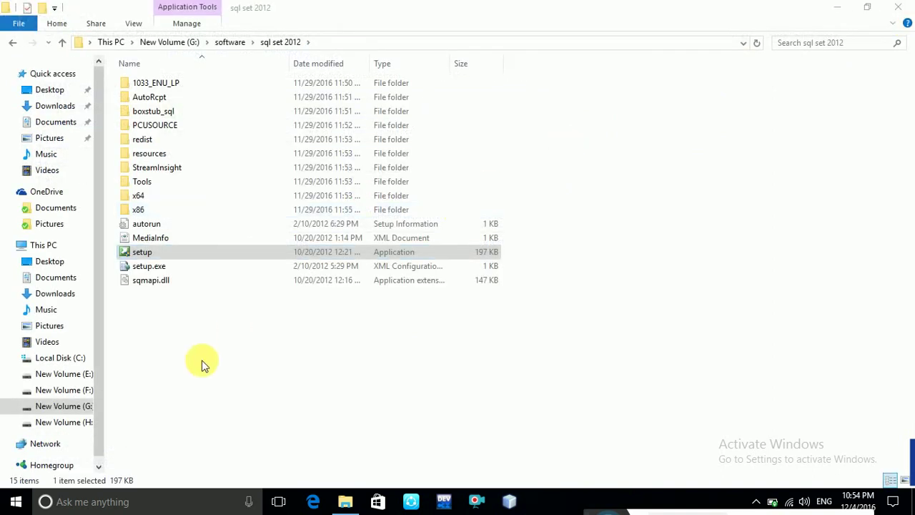
{"action": "left_click", "coordinate": [898, 7]}
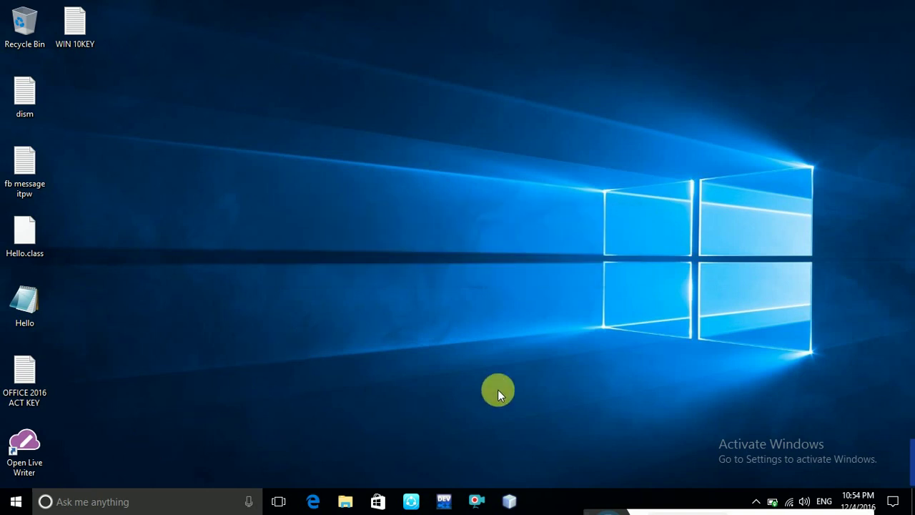
{"action": "left_click", "coordinate": [152, 503]}
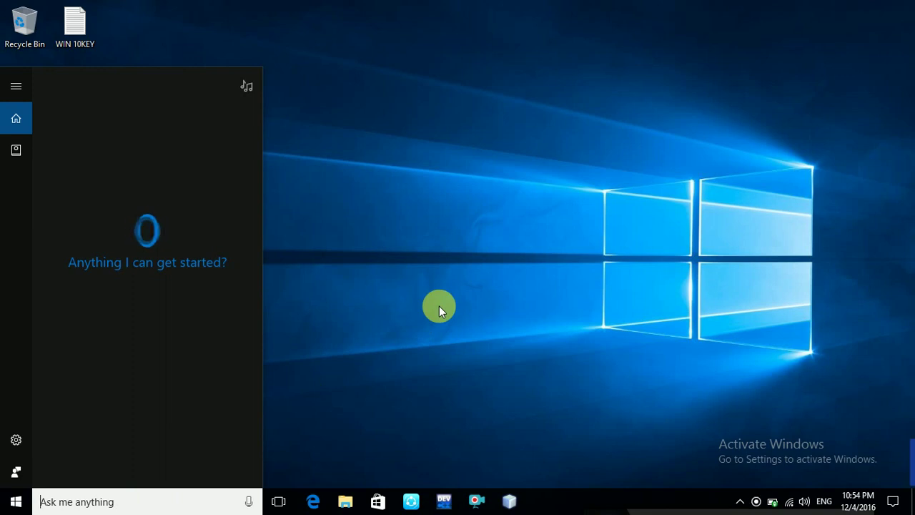
{"action": "type", "text": "sq"}
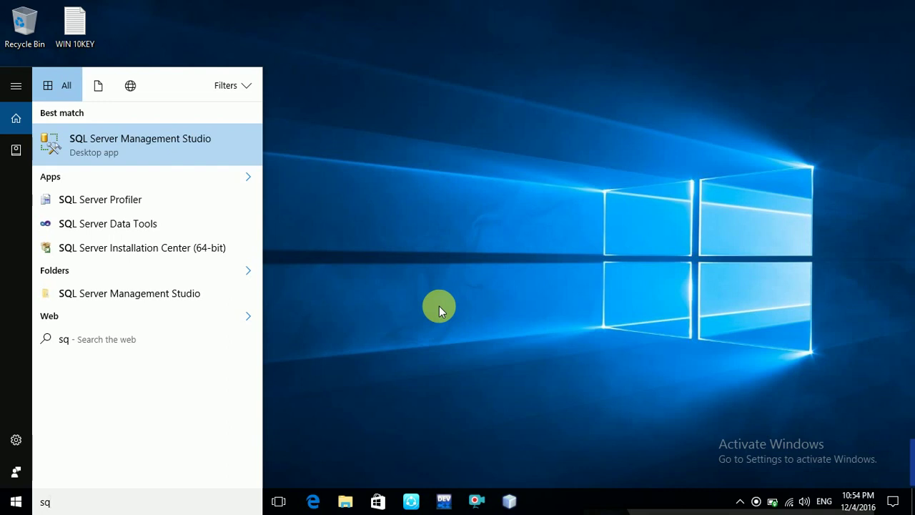
Launch SQL Server Management Studio from the search results and wait for Connect to Server.
{"action": "left_click", "coordinate": [170, 149]}
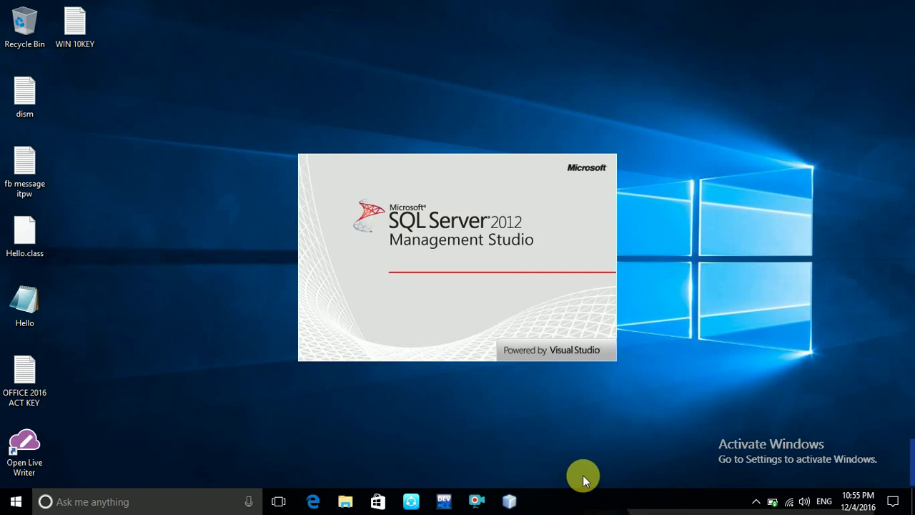
{"action": "key", "text": "alt+space"}
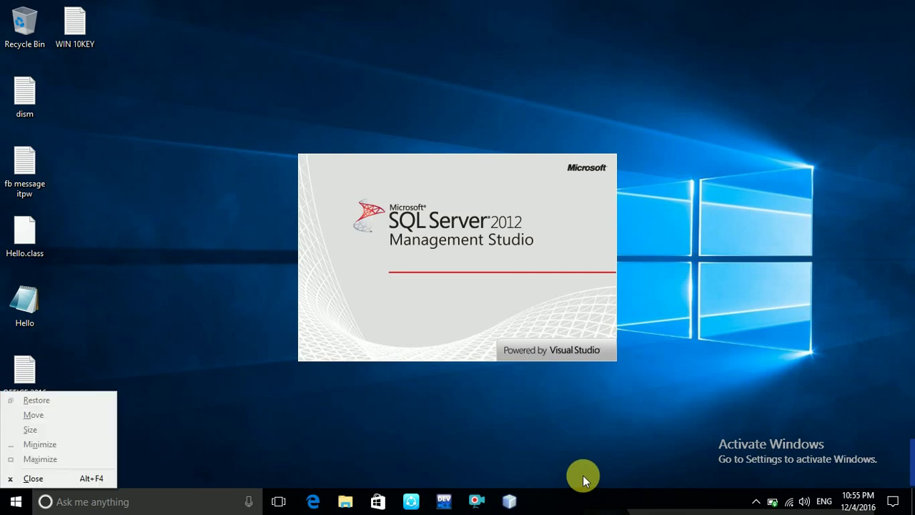
{"action": "key", "text": "Escape"}
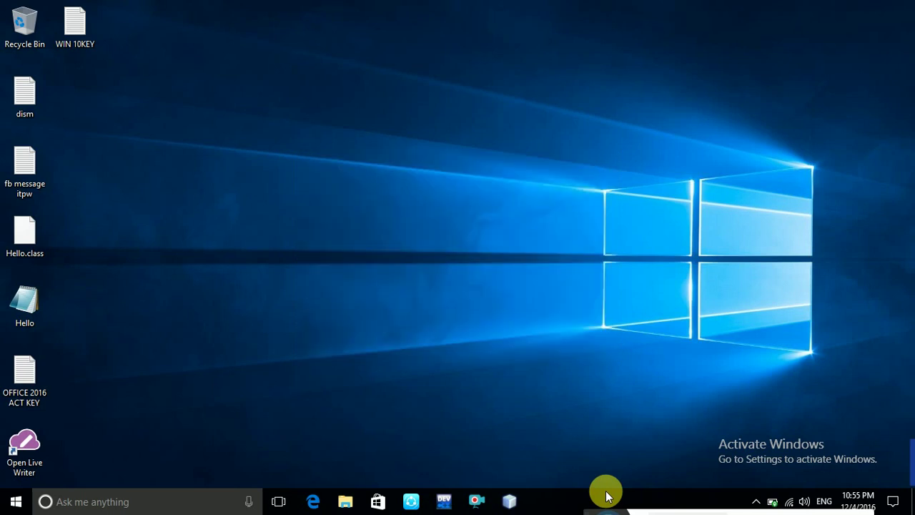
{"action": "left_click_drag", "start_coordinate": [592, 506], "coordinate": [625, 457]}
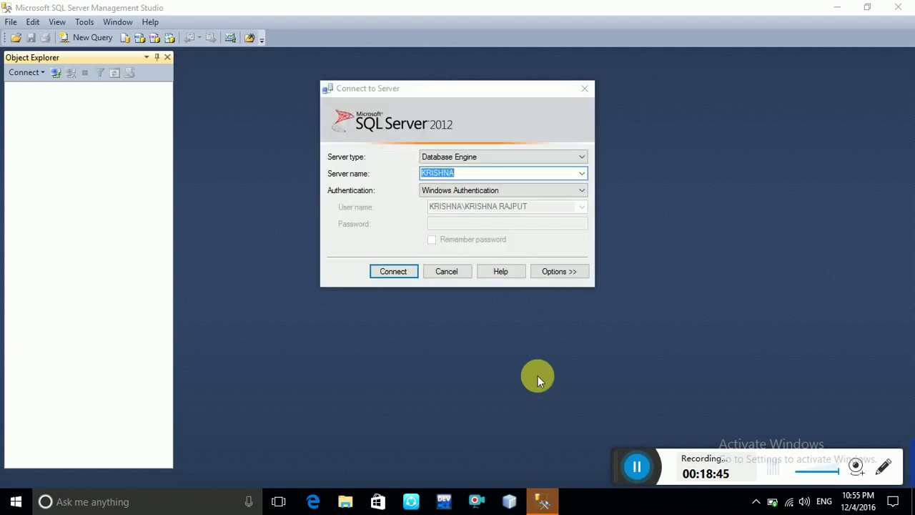
Try SQL Server Authentication with a login and password, then dismiss the resulting cannot-connect error.
{"action": "left_click", "coordinate": [450, 194]}
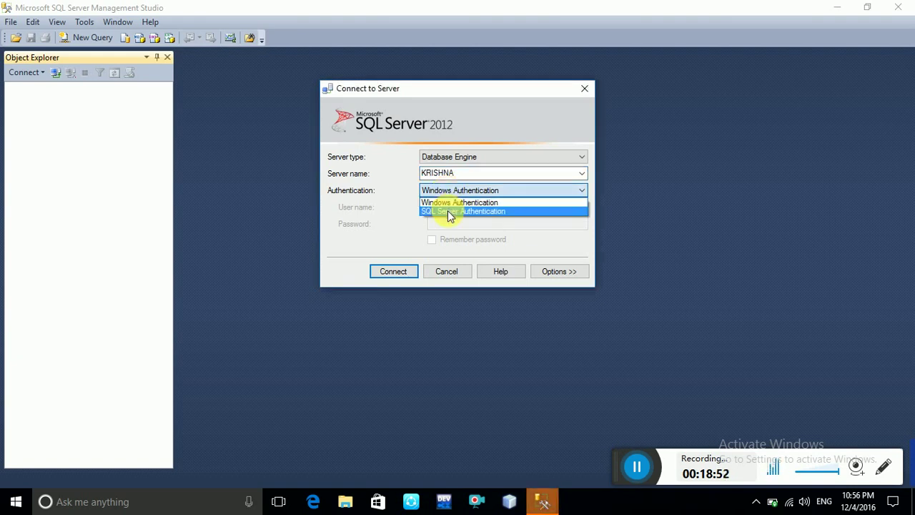
{"action": "left_click", "coordinate": [448, 210]}
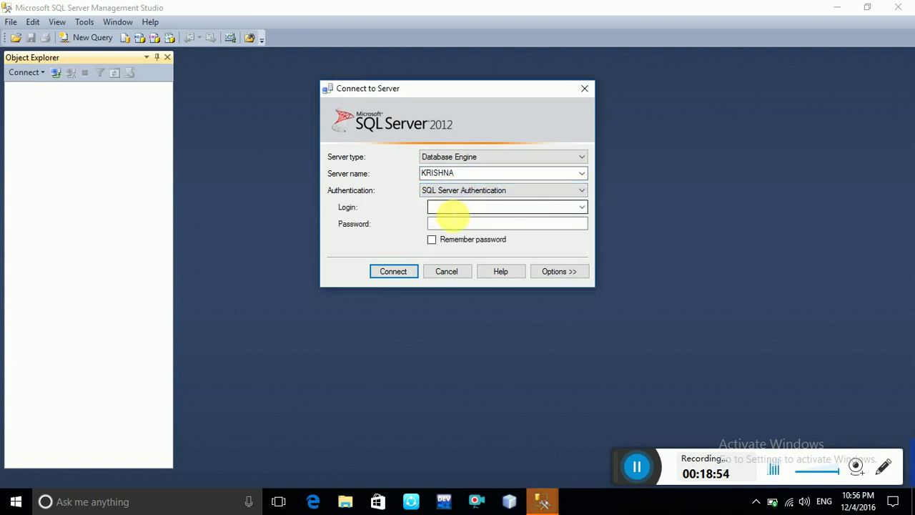
{"action": "left_click", "coordinate": [452, 210]}
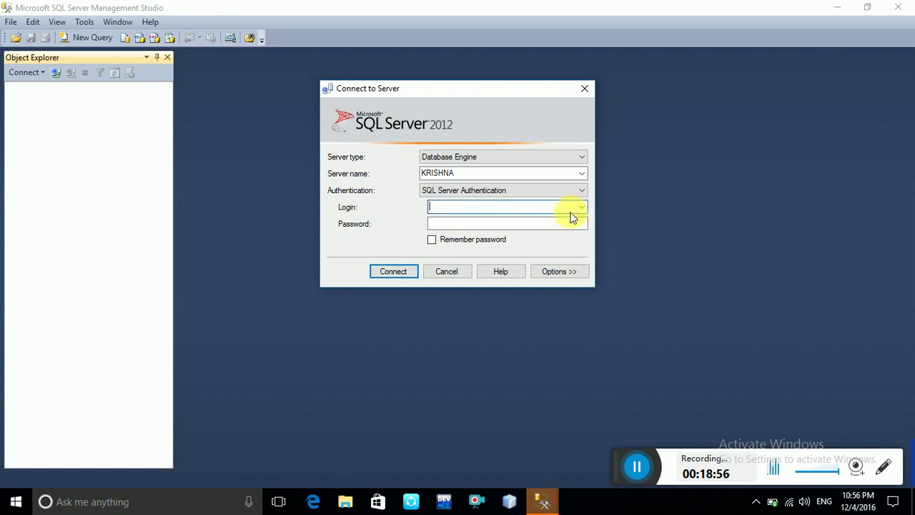
{"action": "left_click", "coordinate": [480, 174]}
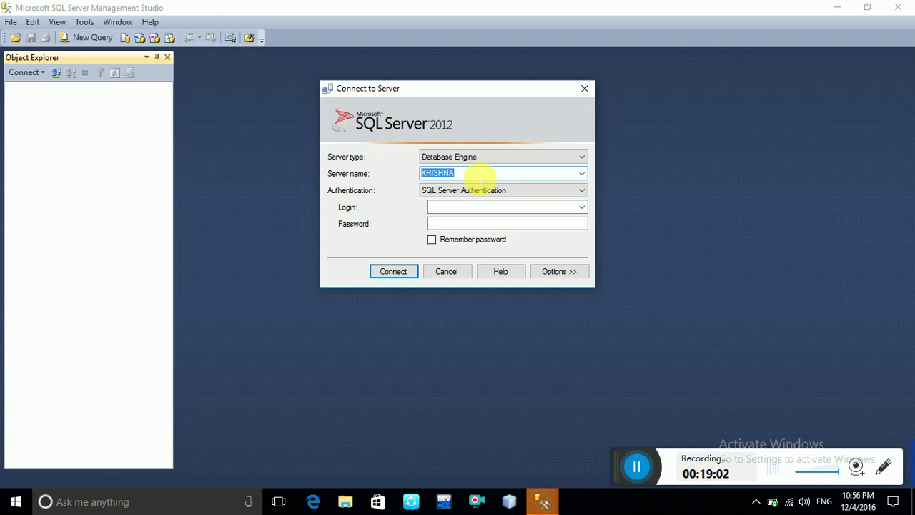
{"action": "left_click", "coordinate": [452, 207]}
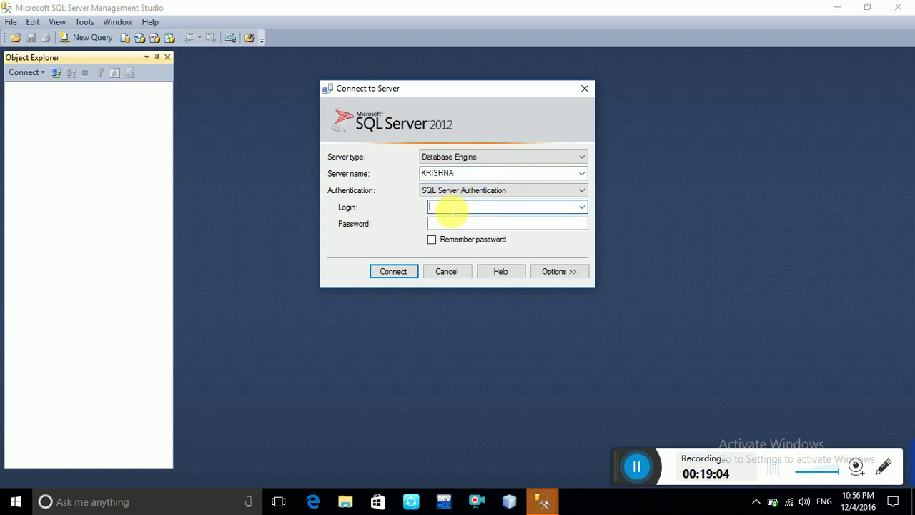
{"action": "type", "text": "KRISHNA"}
{"action": "key", "text": "Tab"}
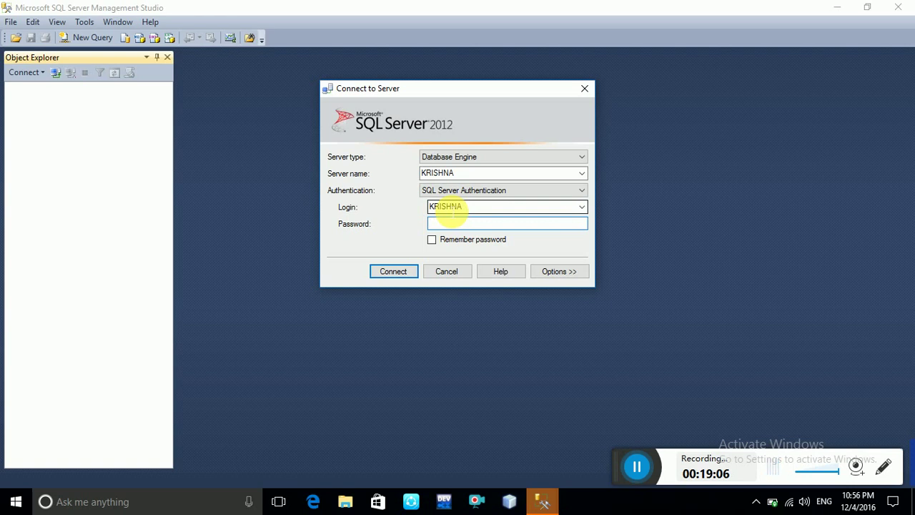
{"action": "type", "text": "**"}
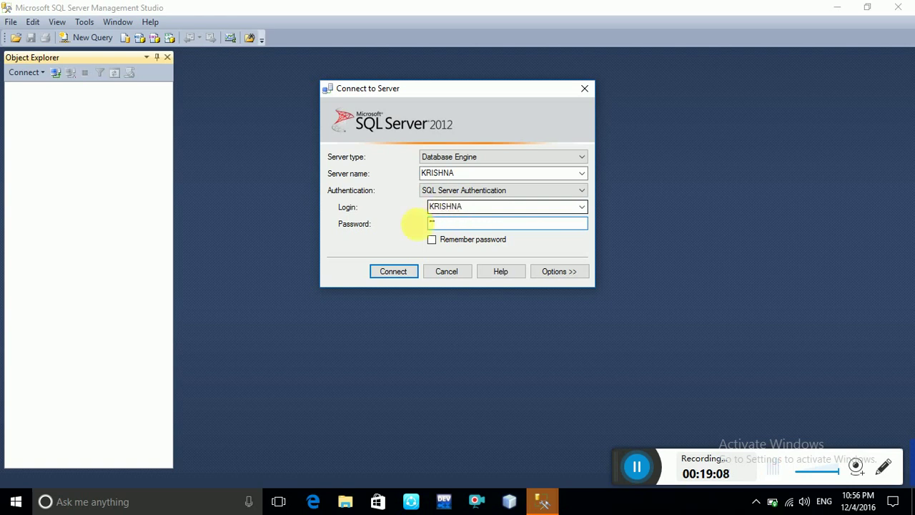
{"action": "left_click", "coordinate": [391, 273]}
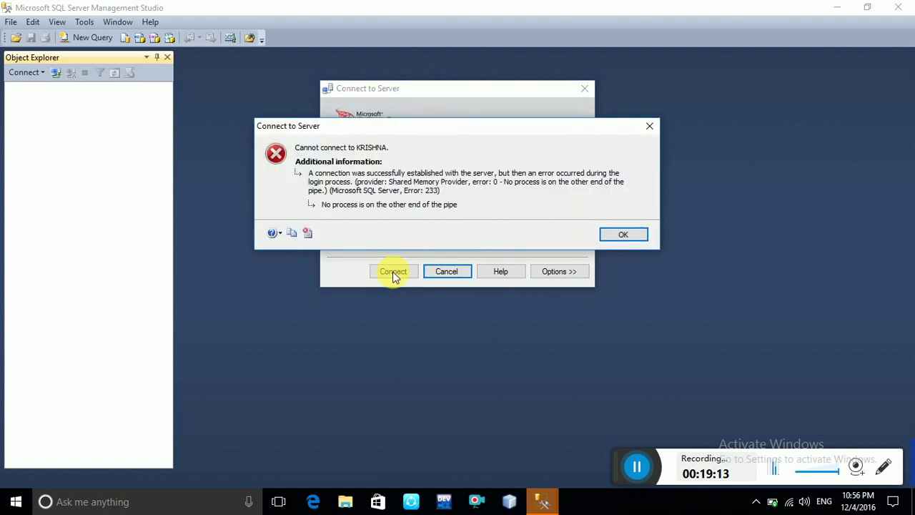
{"action": "left_click", "coordinate": [604, 234]}
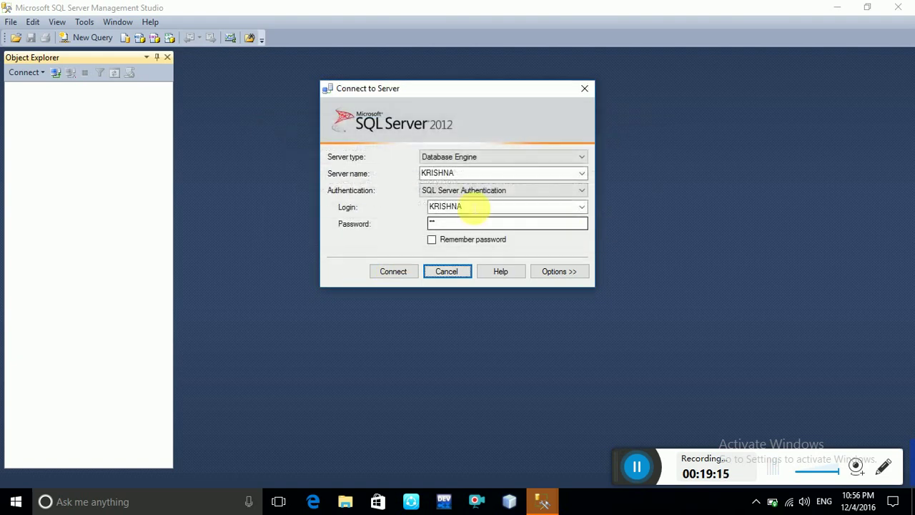
Switch authentication back to Windows Authentication and connect to the local server.
{"action": "left_click", "coordinate": [490, 190]}
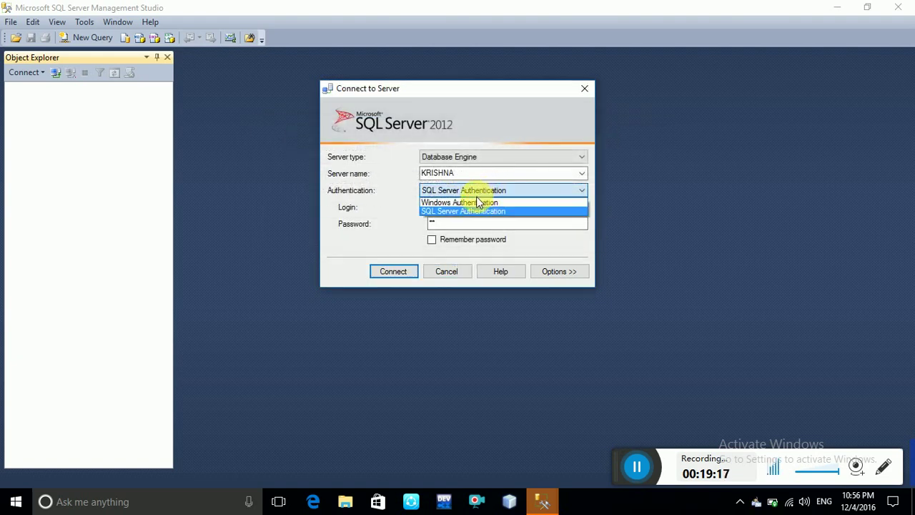
{"action": "left_click", "coordinate": [473, 202]}
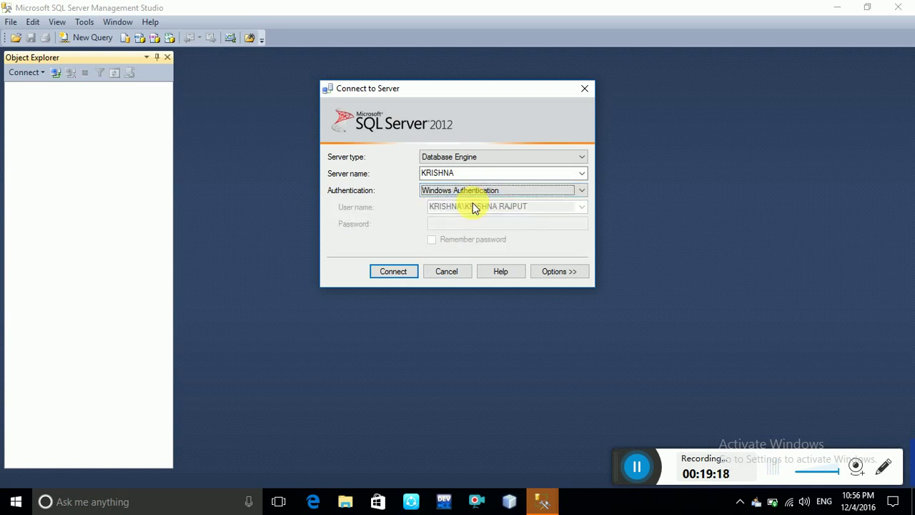
{"action": "left_click", "coordinate": [391, 275]}
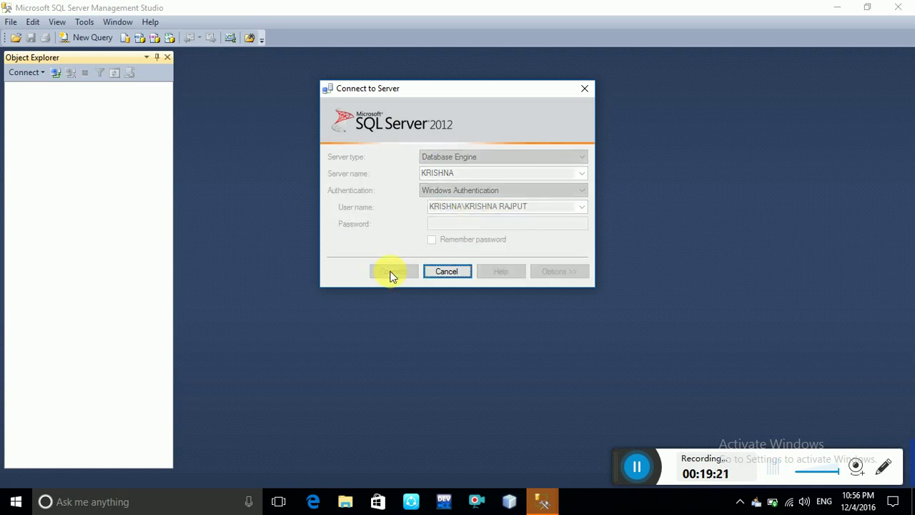